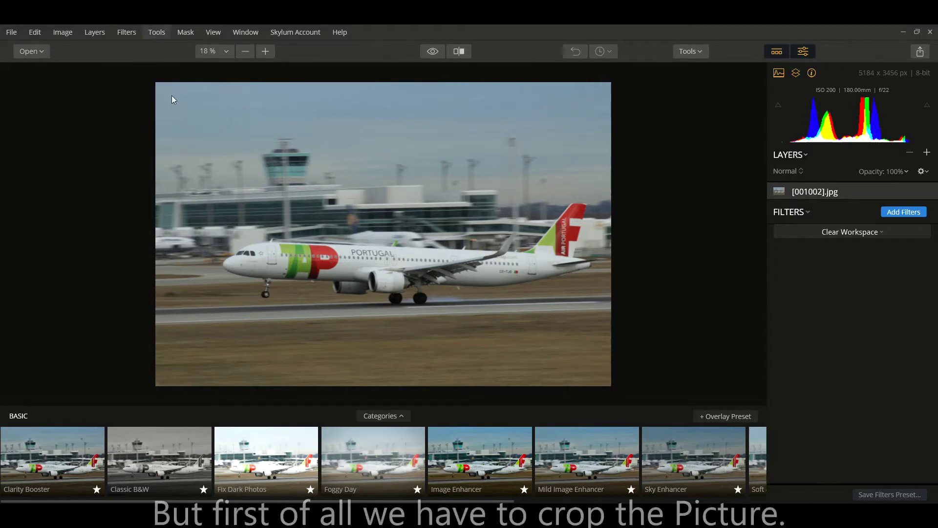
Step: Crop the photo around the airplane at a 3:2 aspect ratio with a 1.25° angle, to about 4554 x 3036 px
key(c)
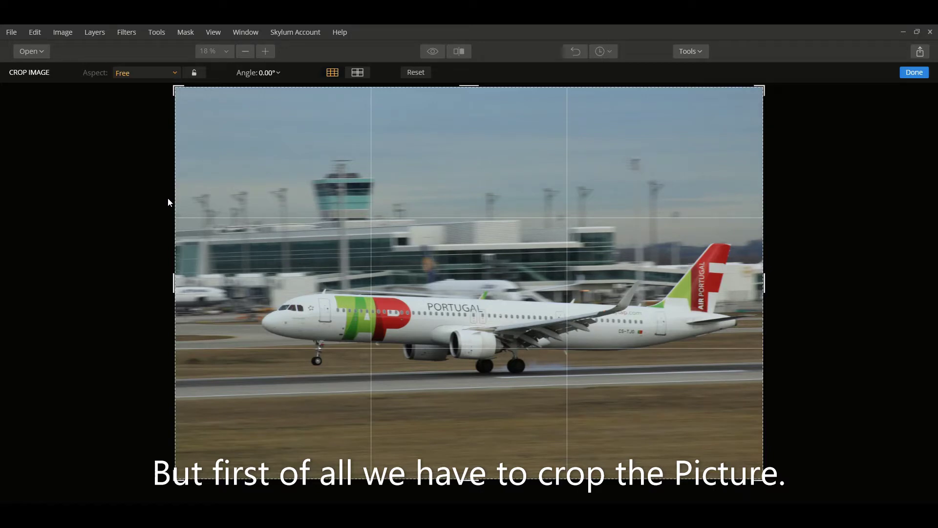
key(shift)
drag(432, 503, 433, 502)
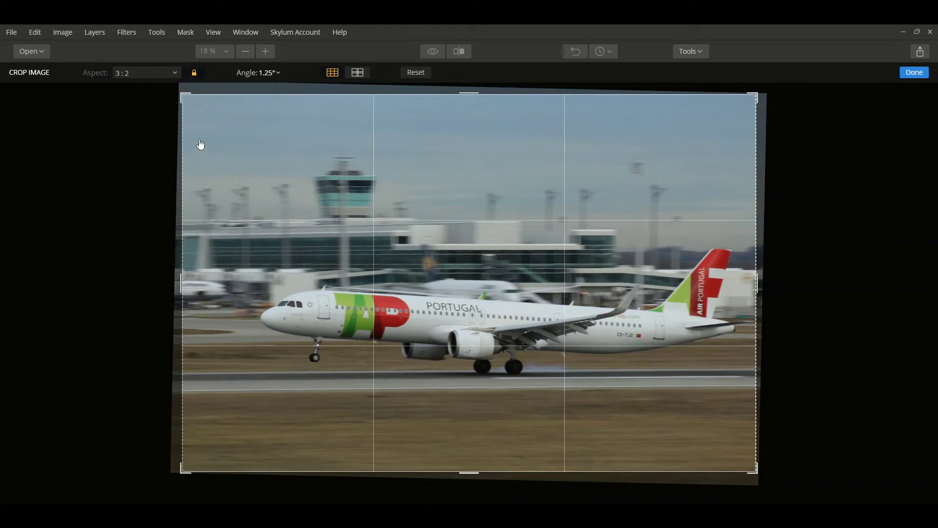
drag(186, 99, 215, 124)
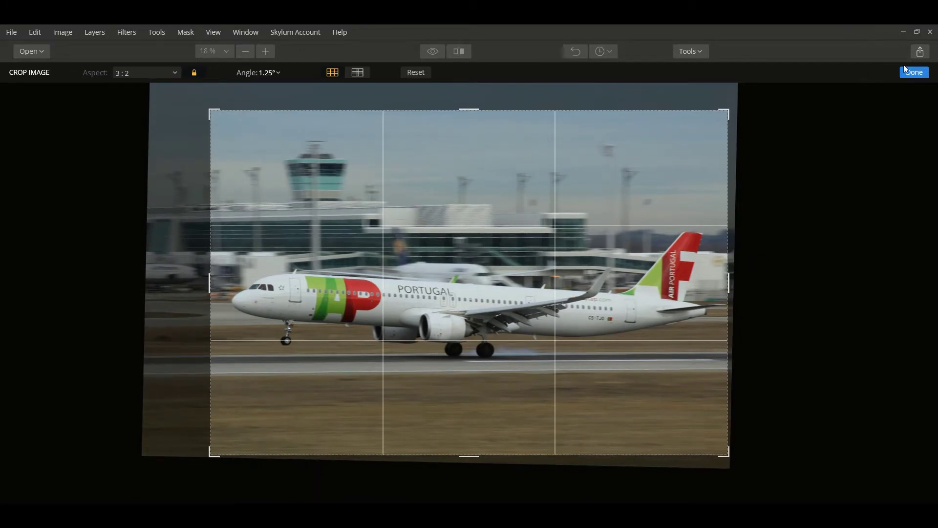
click(926, 76)
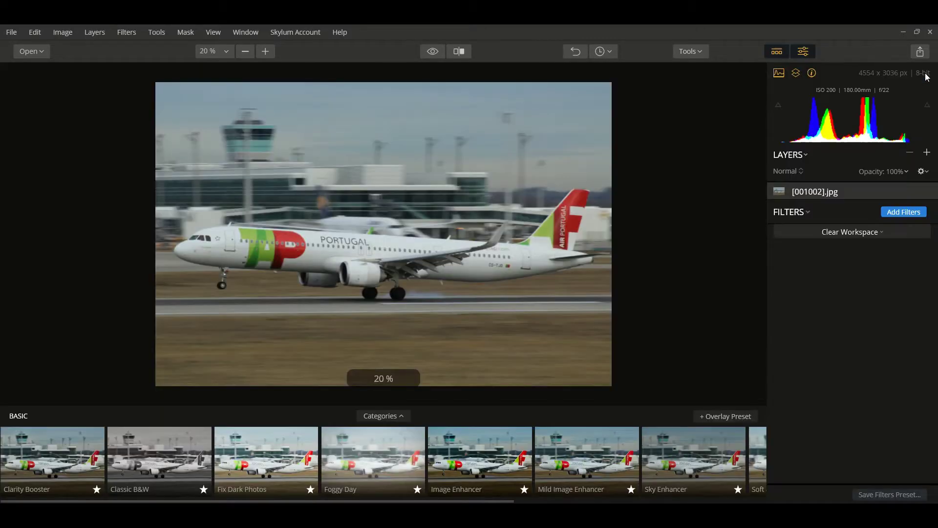
click(220, 256)
drag(204, 233, 423, 364)
click(309, 277)
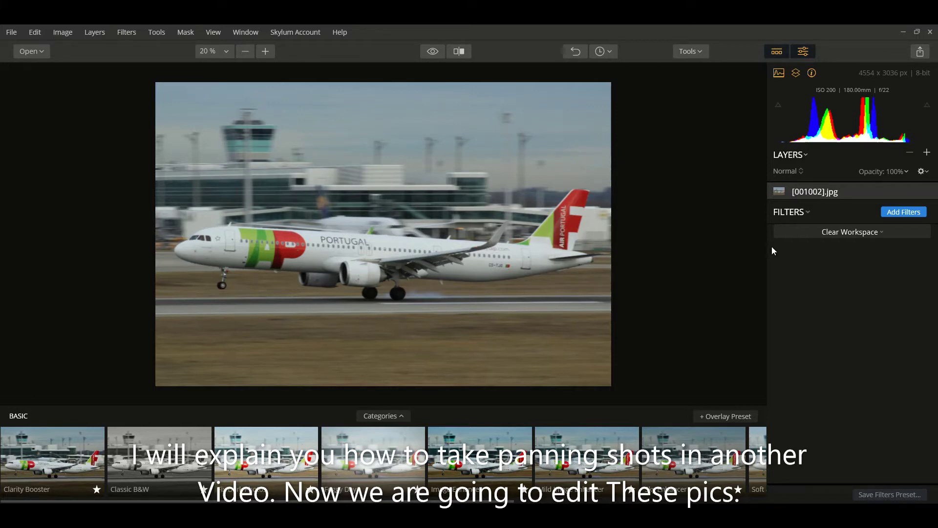
Step: Add the Develop, Dehaze and Details Enhancer filters to the photo layer
click(889, 212)
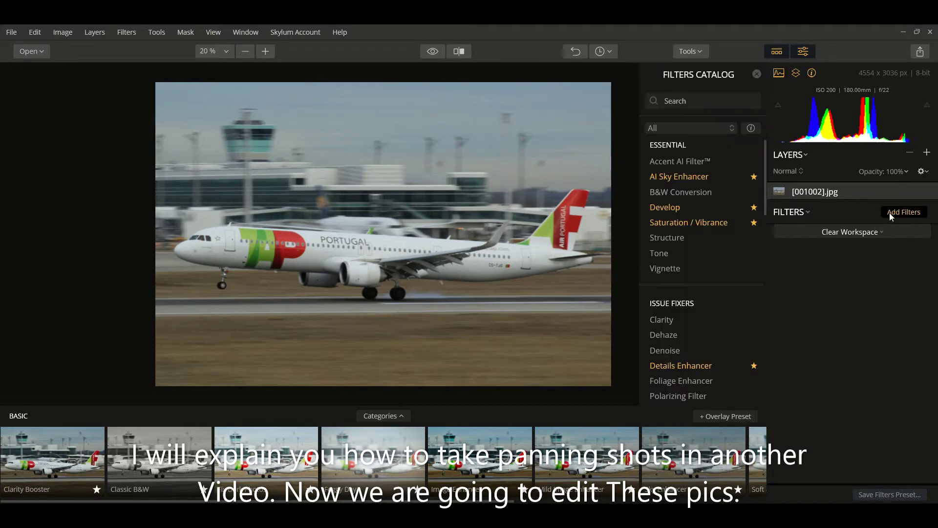
click(676, 206)
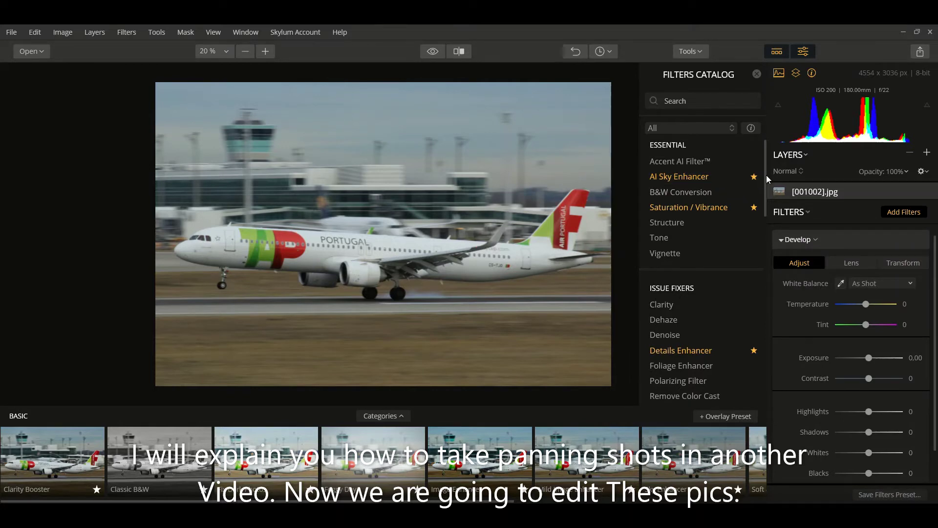
drag(766, 175, 767, 214)
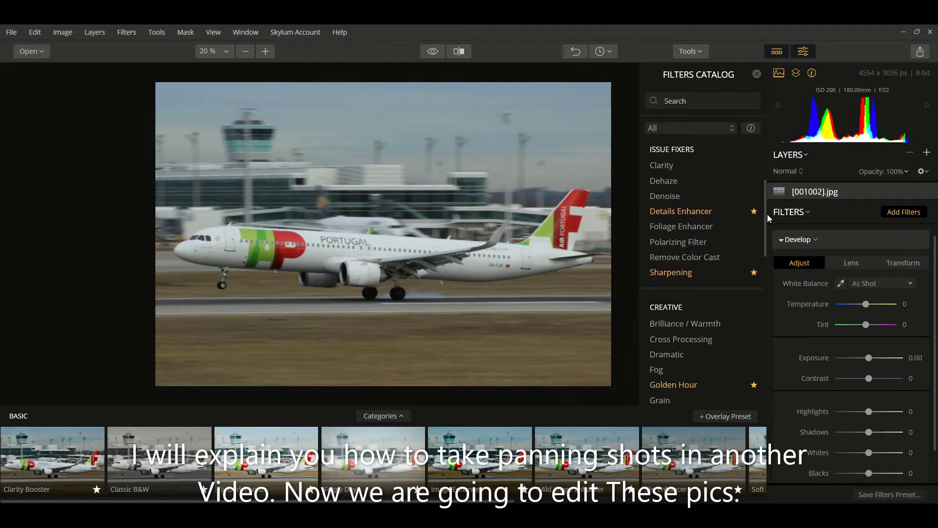
click(696, 180)
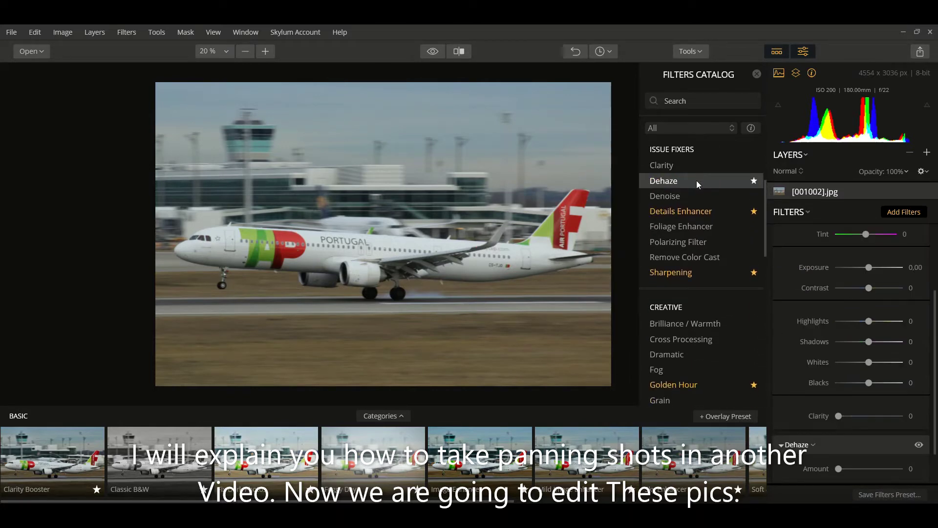
click(698, 209)
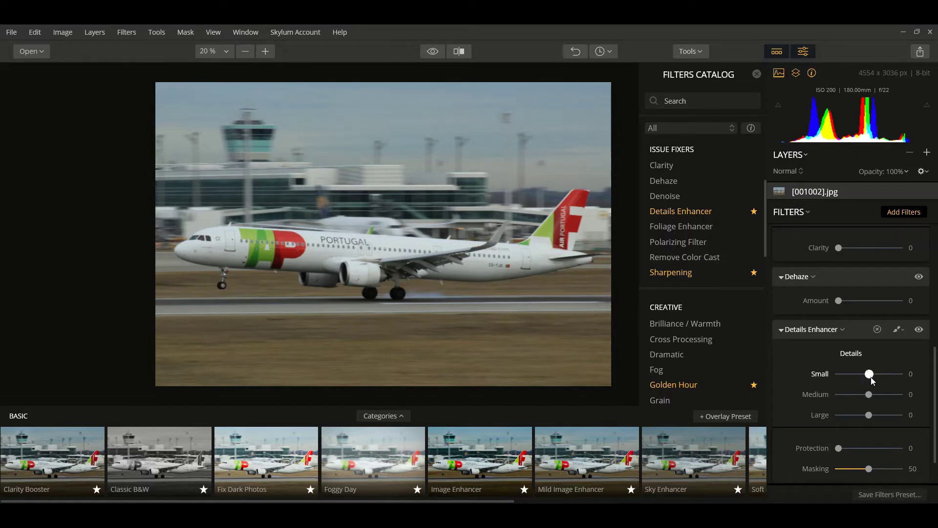
Step: Set the Details Enhancer's small details to 31 and the Dehaze amount to 33
drag(873, 381, 882, 383)
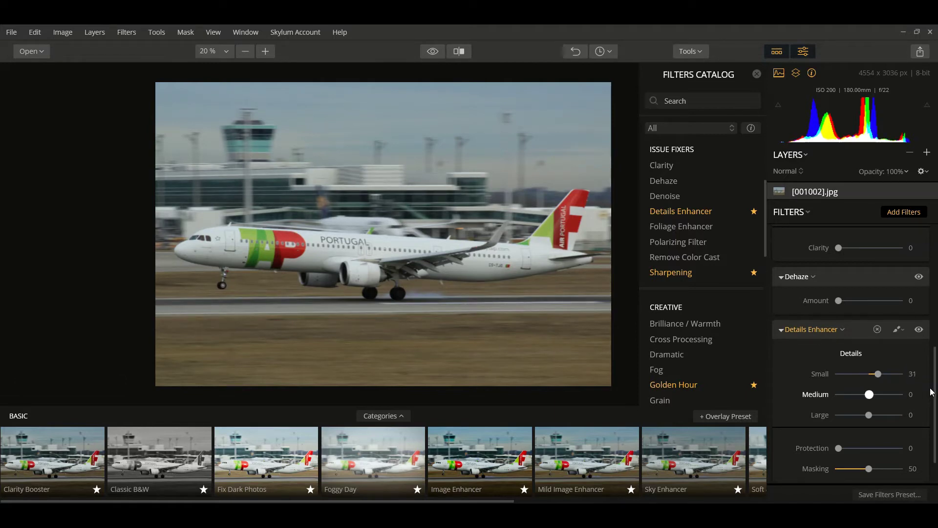
scroll(935, 391, up, 5)
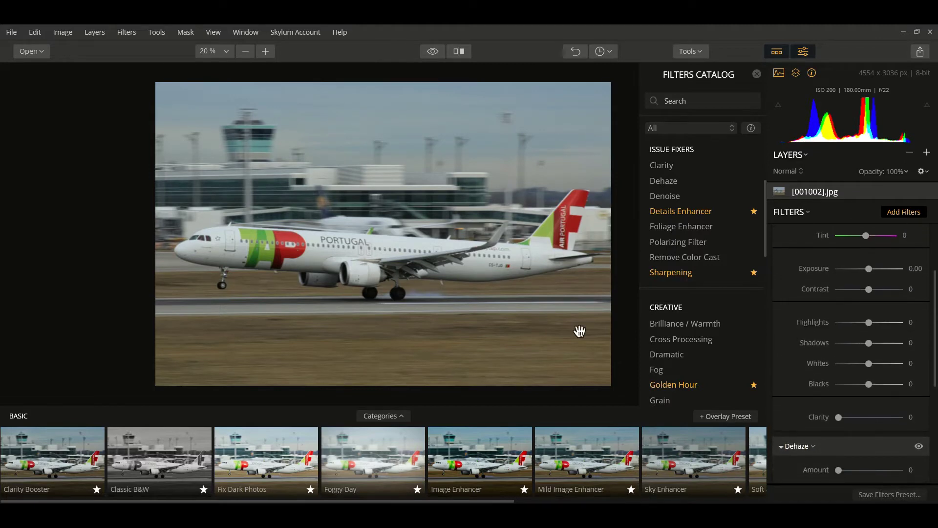
double_click(285, 249)
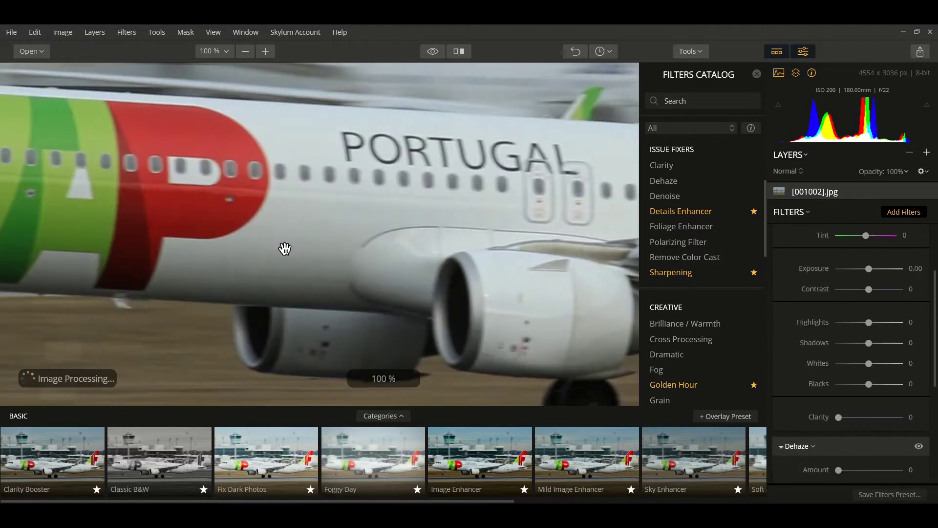
double_click(285, 249)
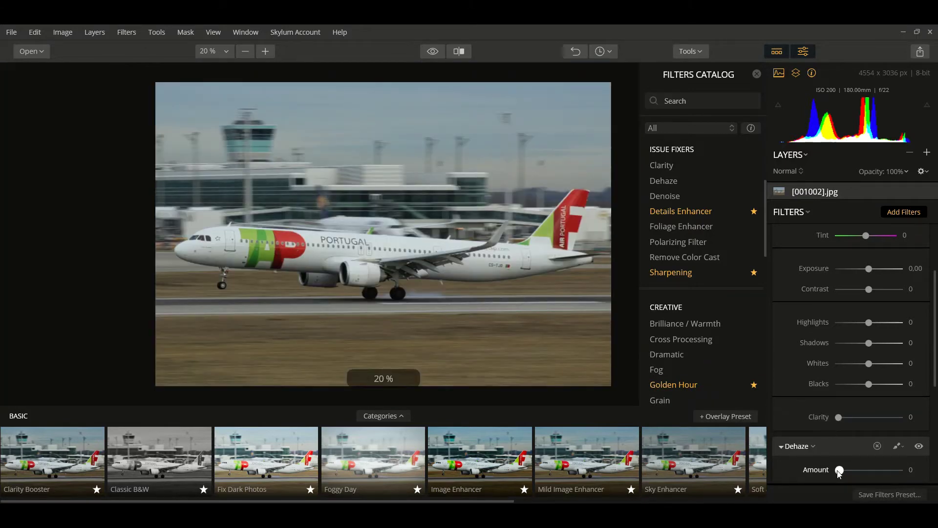
drag(839, 472, 859, 474)
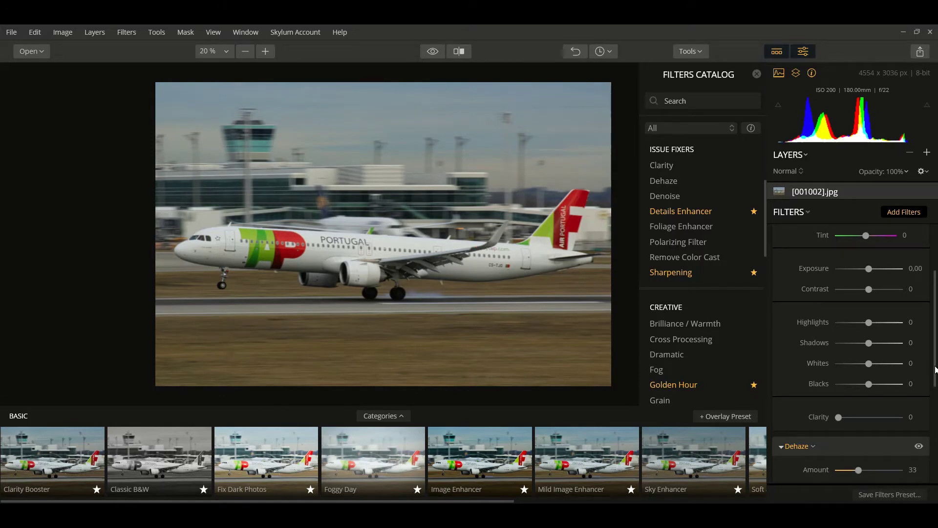
Step: Enable the automatic Defringe lens correction in the Develop filter
drag(936, 370, 937, 309)
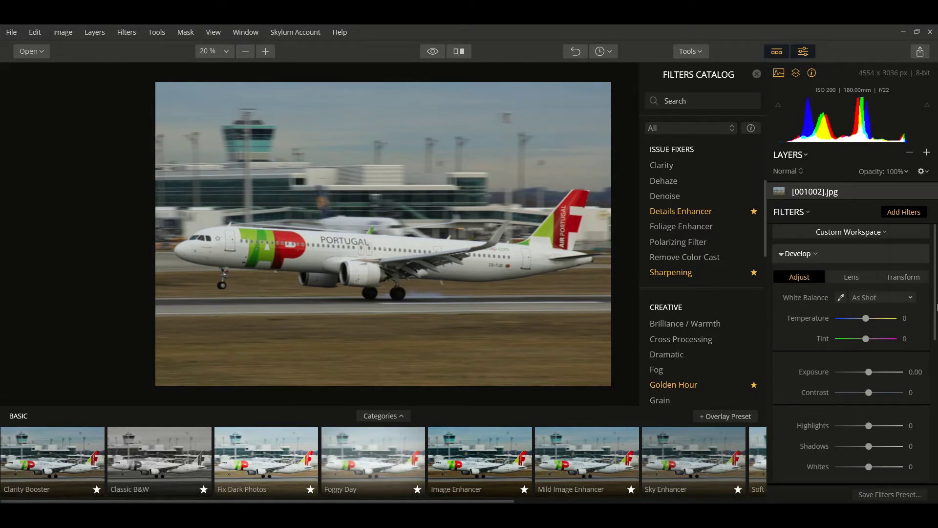
click(851, 277)
click(810, 306)
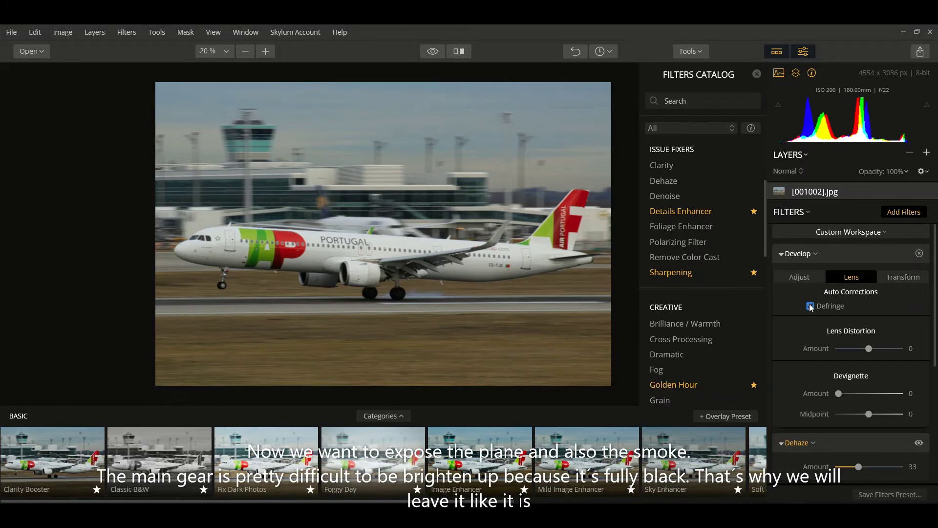
Step: Check the tyre smoke up close and adjust the Develop white balance to temperature -7 and tint 7
click(803, 277)
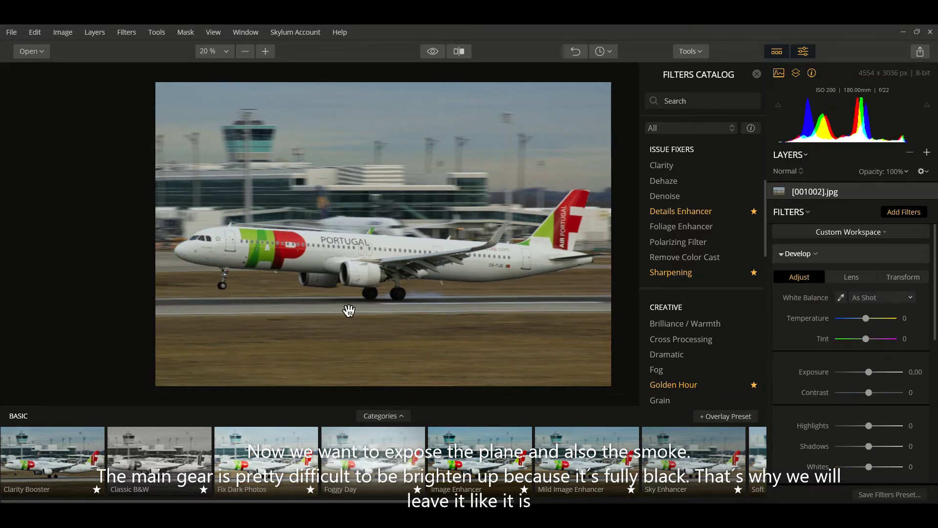
click(433, 313)
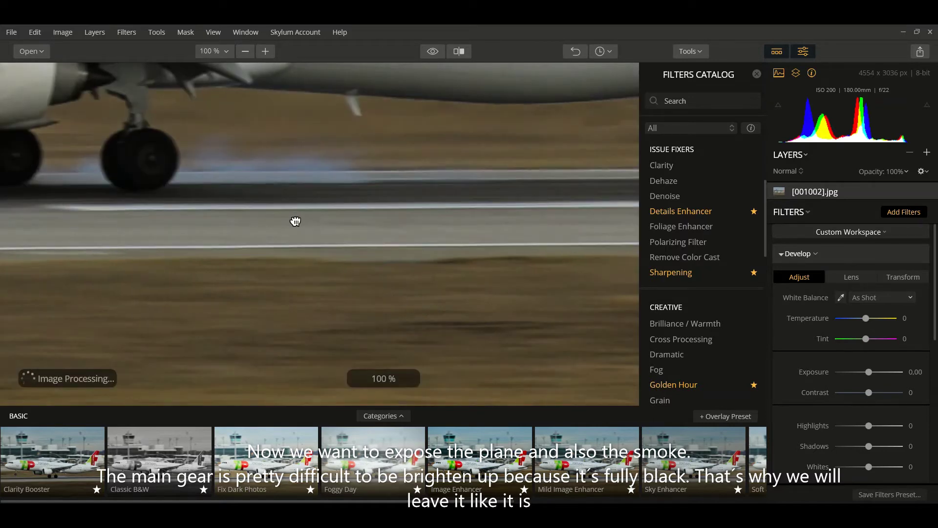
drag(294, 219, 362, 297)
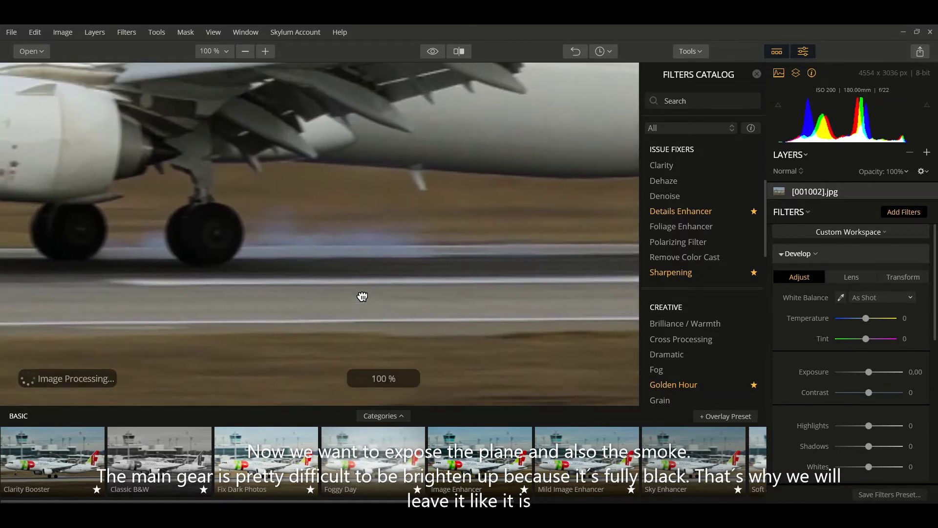
click(304, 242)
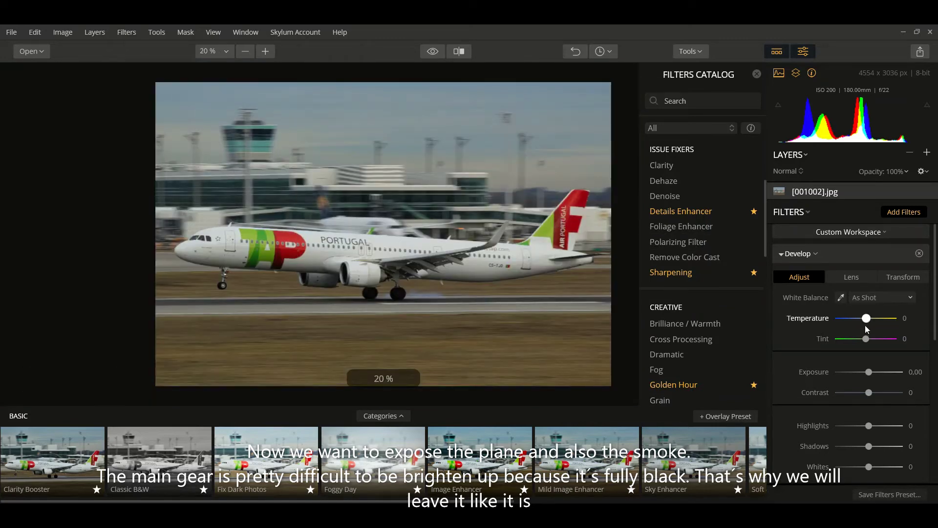
drag(868, 323, 866, 323)
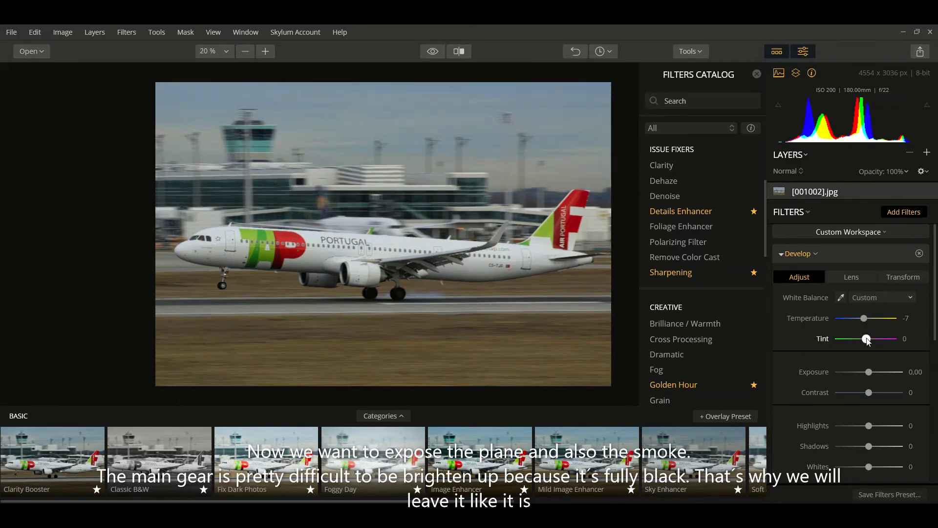
drag(867, 341, 870, 341)
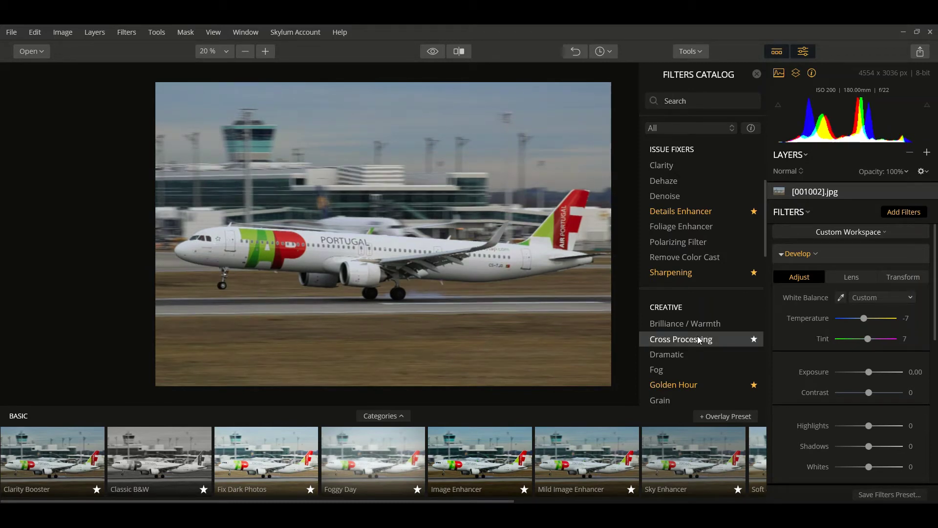
double_click(262, 240)
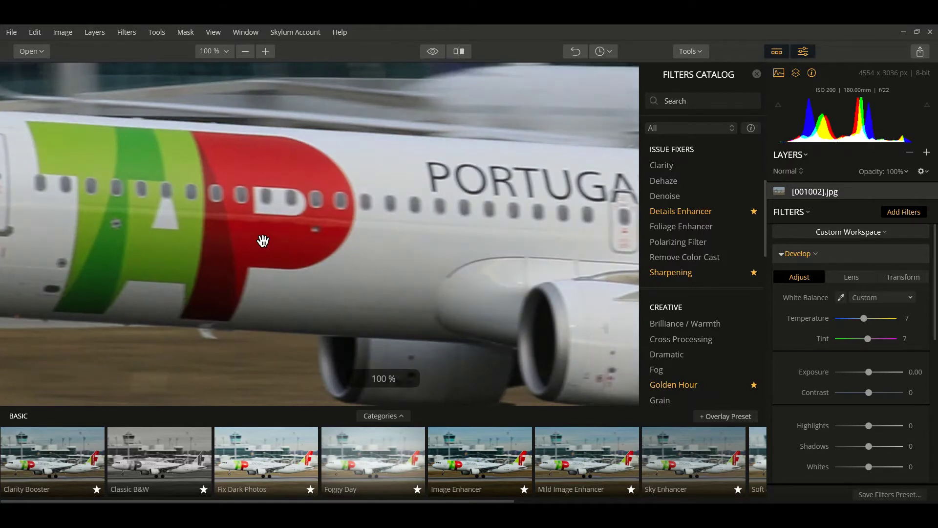
double_click(262, 240)
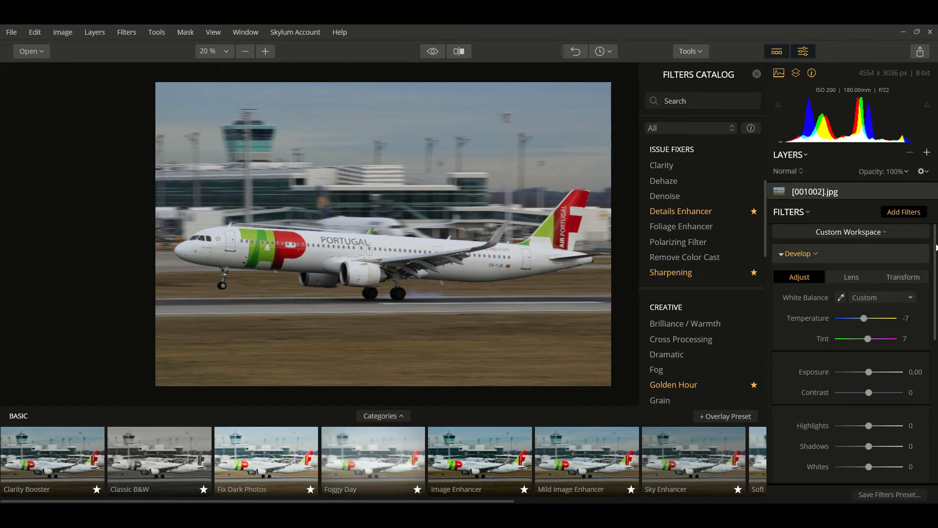
Step: Set the Develop filter's clarity to 36, blacks to 23 and shadows to 68, and check the landing gear up close
scroll(935, 246, down, 4)
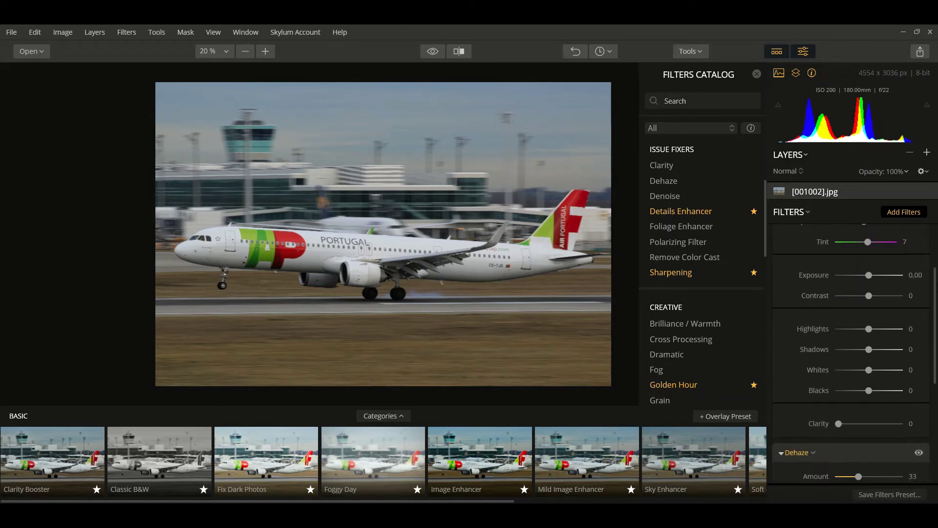
scroll(884, 408, up, 2)
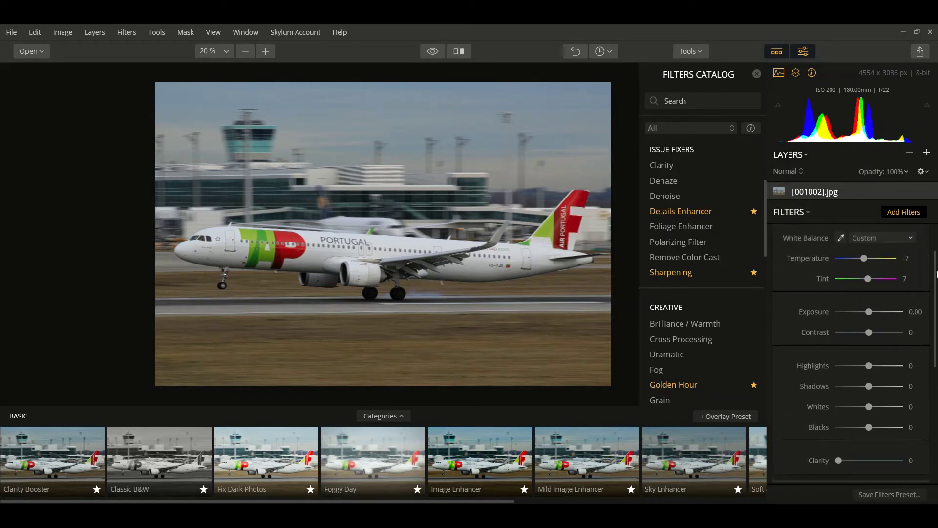
drag(838, 460, 861, 461)
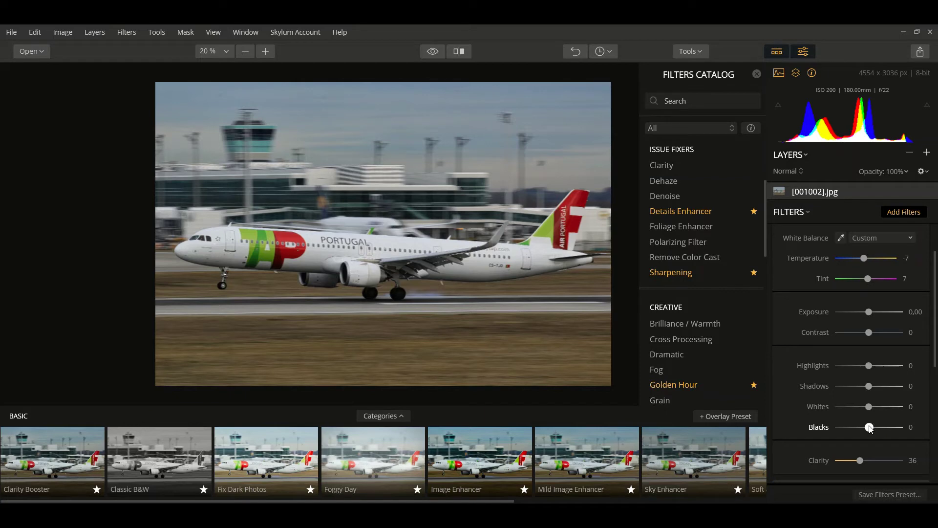
drag(870, 428, 877, 429)
drag(870, 387, 888, 389)
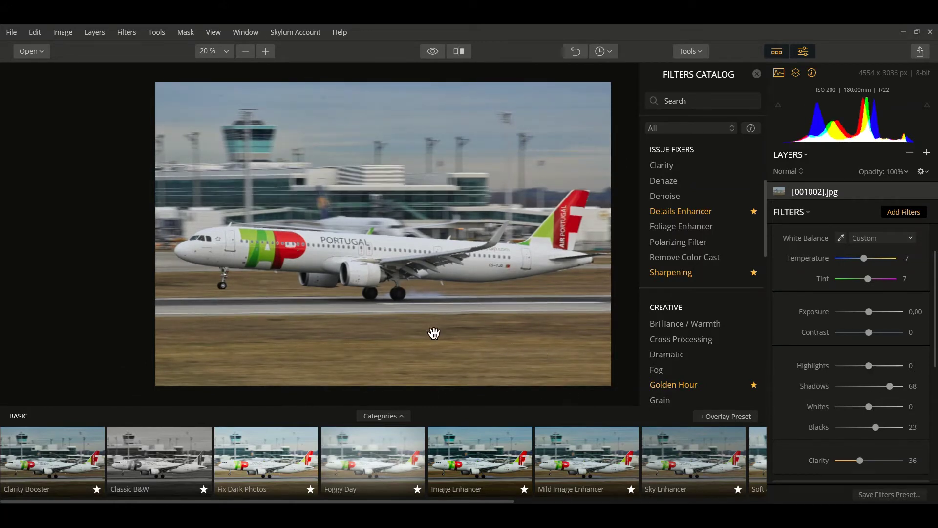
click(409, 313)
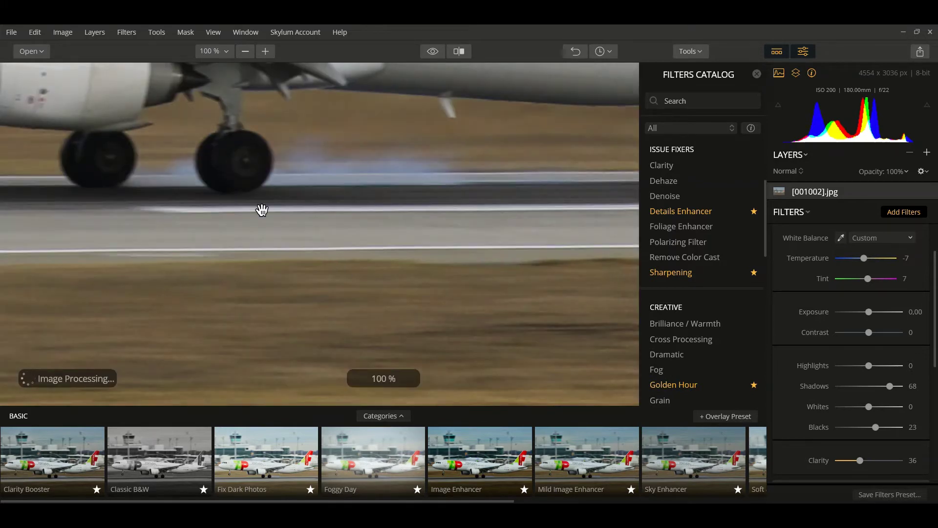
click(283, 172)
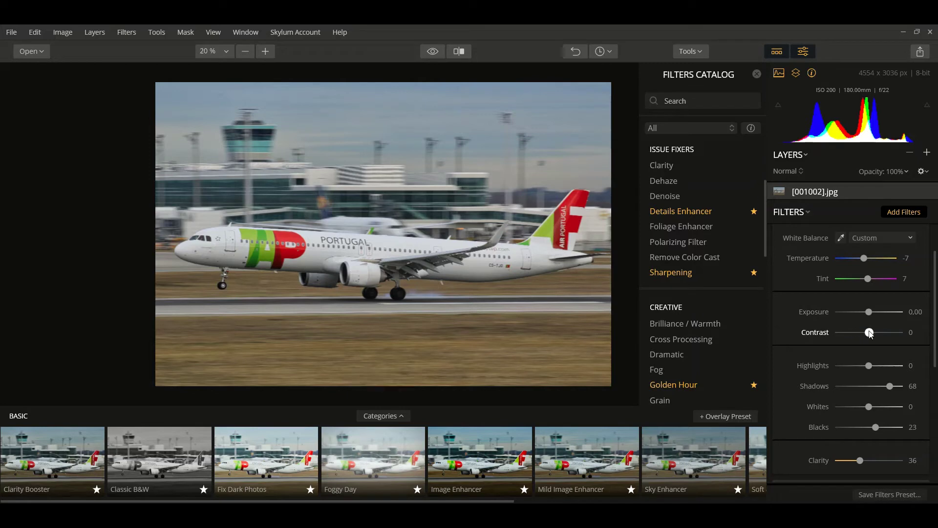
Step: Set the Develop filter's contrast to 29 and raise the exposure slightly
drag(869, 333, 876, 334)
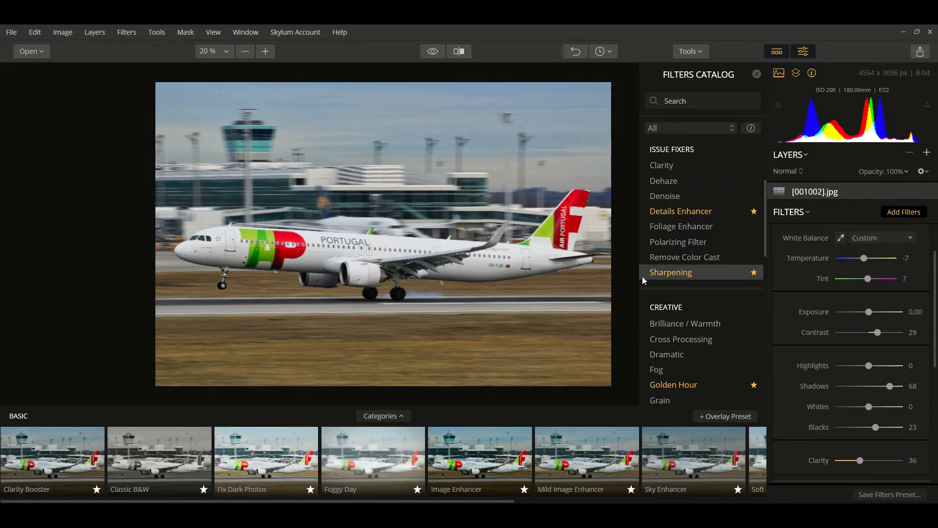
drag(871, 316, 873, 315)
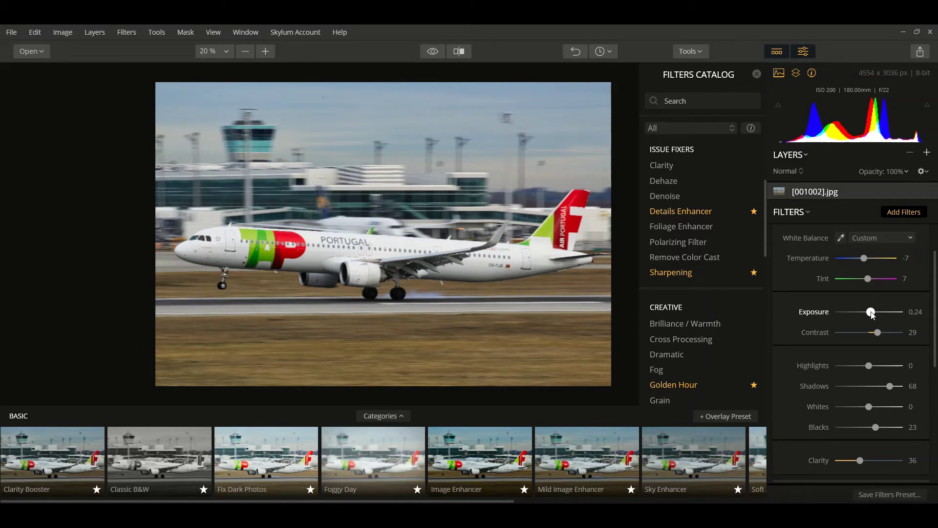
drag(872, 313, 873, 313)
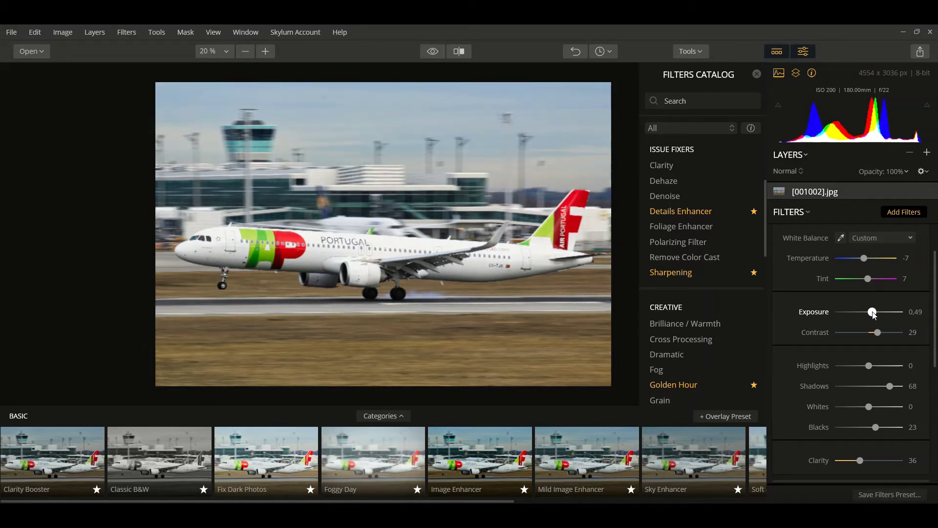
drag(872, 313, 871, 313)
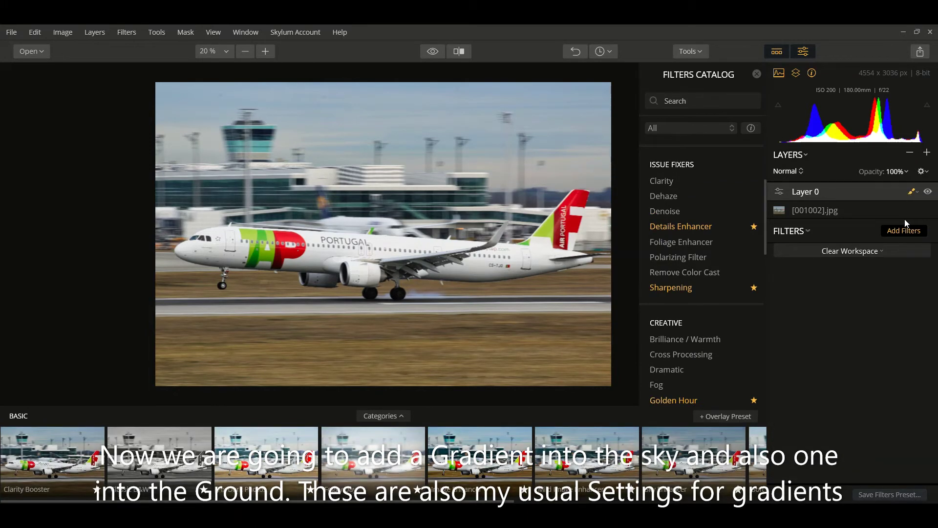
Step: Draw a vertical gradient mask over the sky on Layer 0 and add the Dehaze and Develop filters to that layer
key(g)
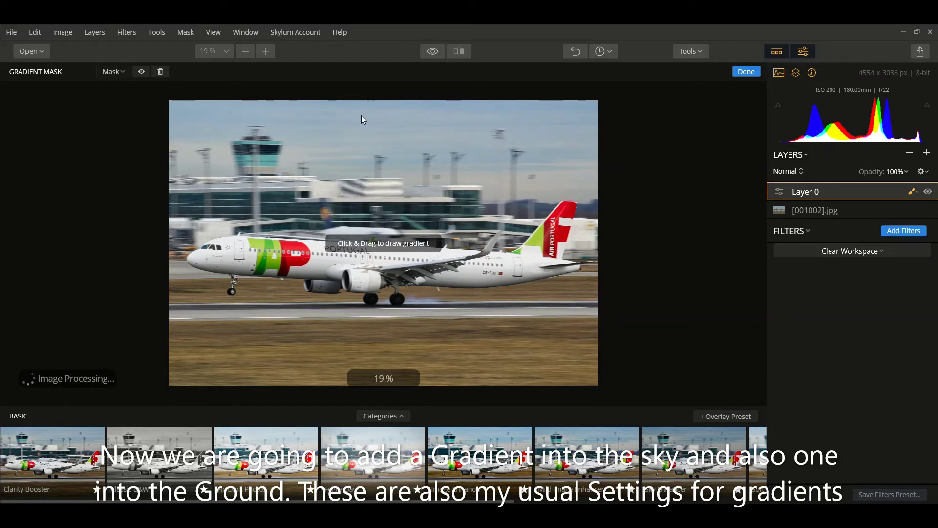
drag(362, 113, 362, 189)
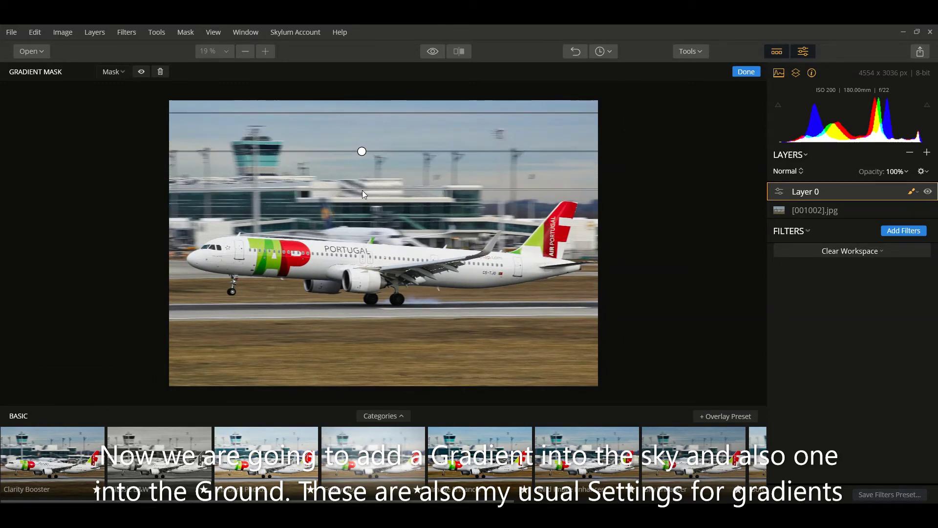
click(899, 230)
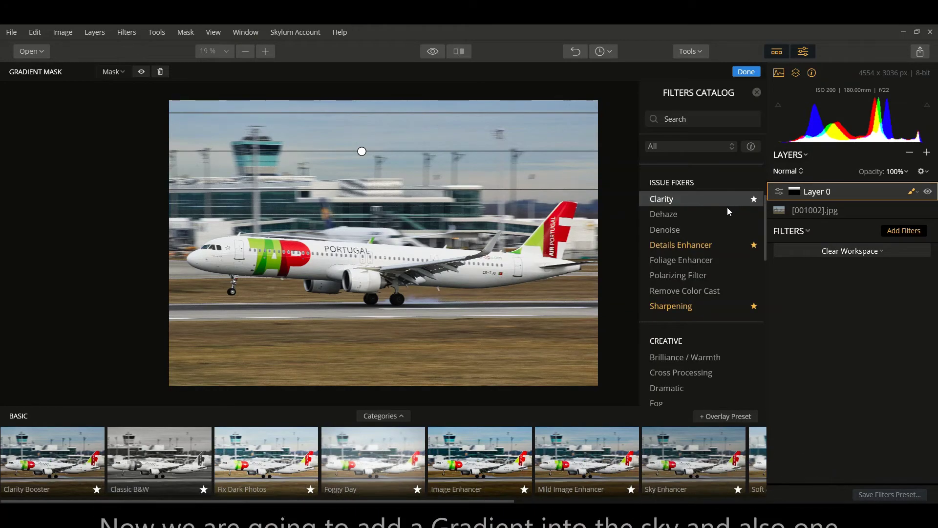
drag(766, 216, 763, 177)
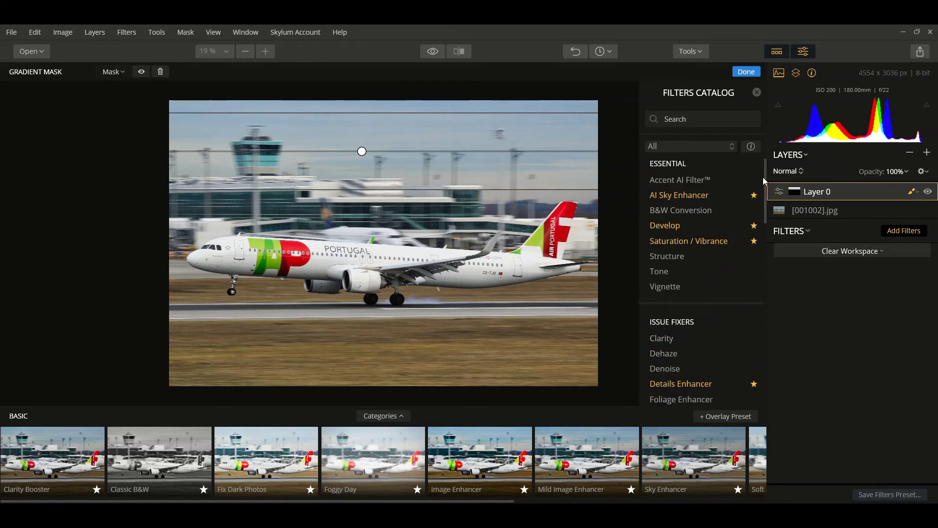
click(691, 358)
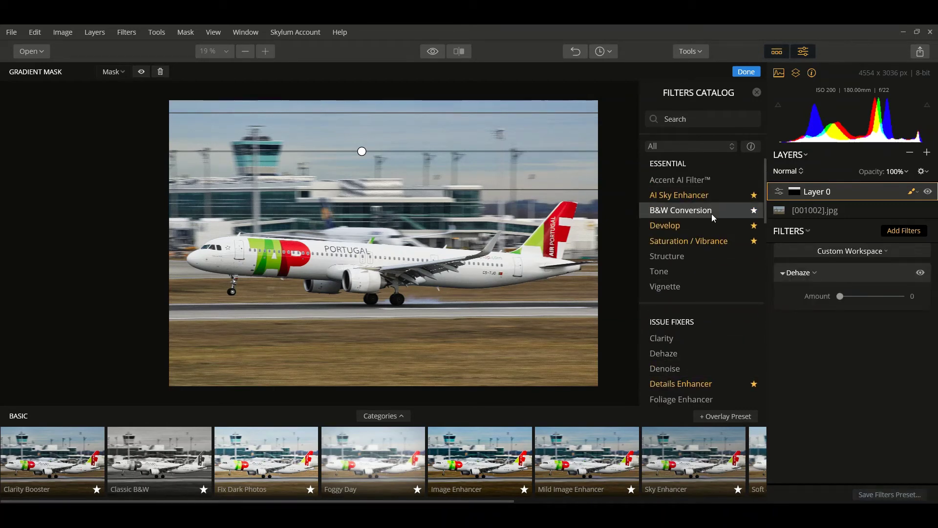
click(702, 230)
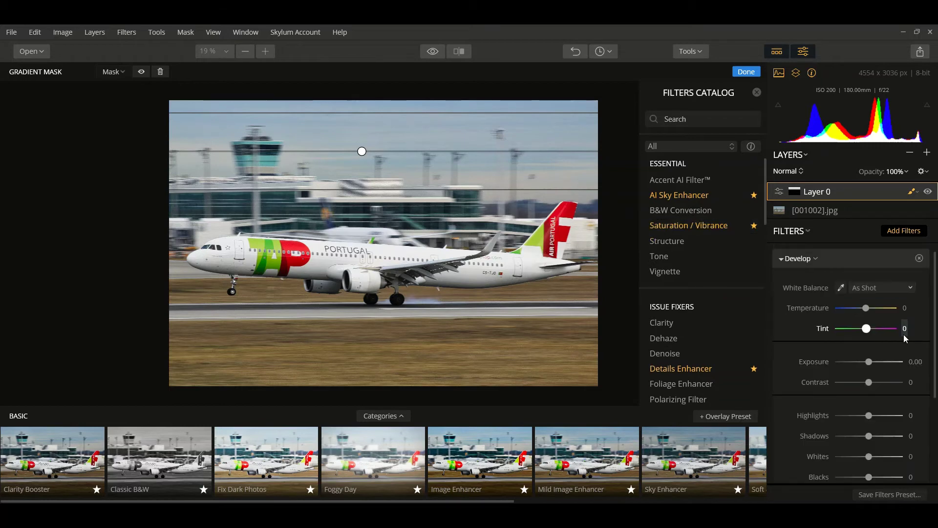
Step: Set the sky gradient's Dehaze amount to 50
scroll(900, 412, down, 5)
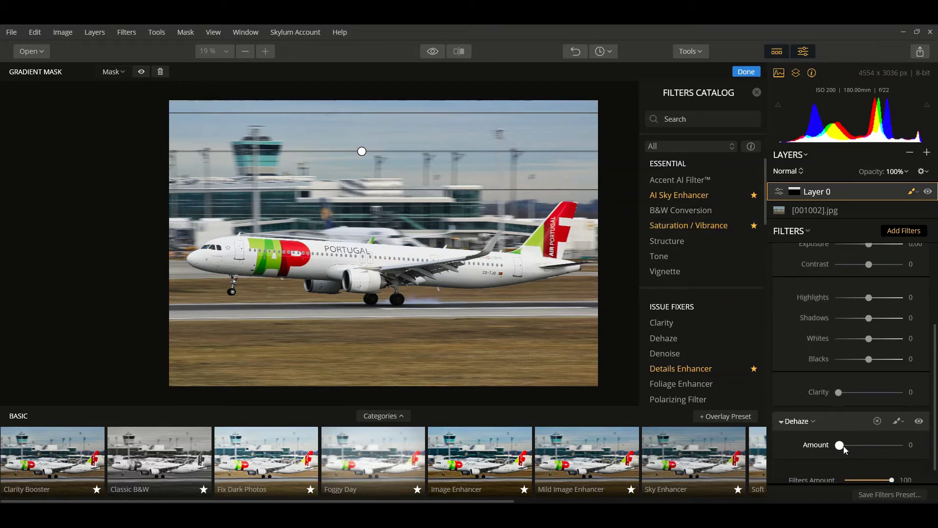
drag(845, 450, 864, 447)
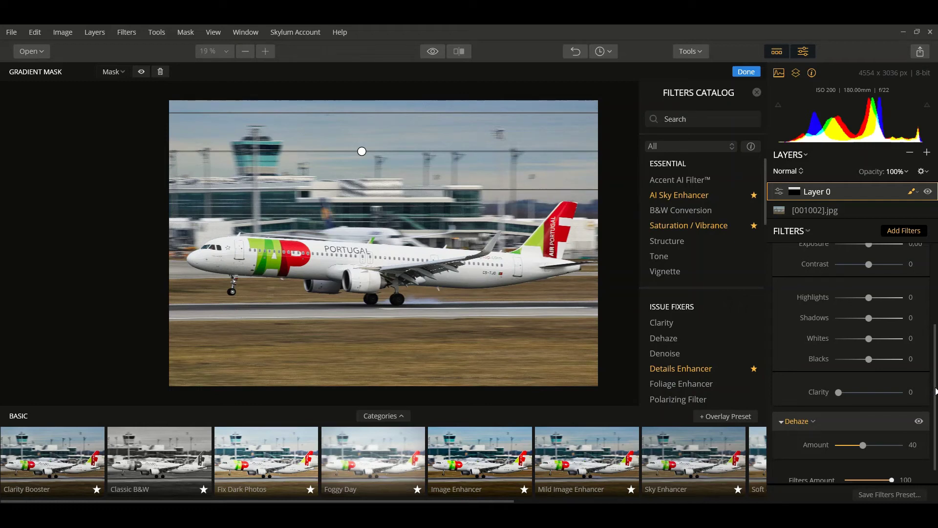
scroll(936, 390, up, 5)
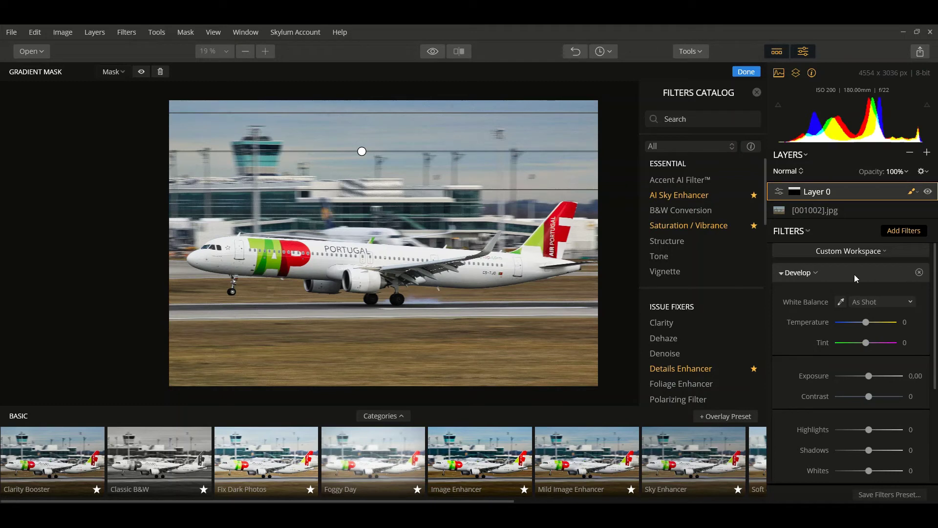
scroll(935, 289, down, 5)
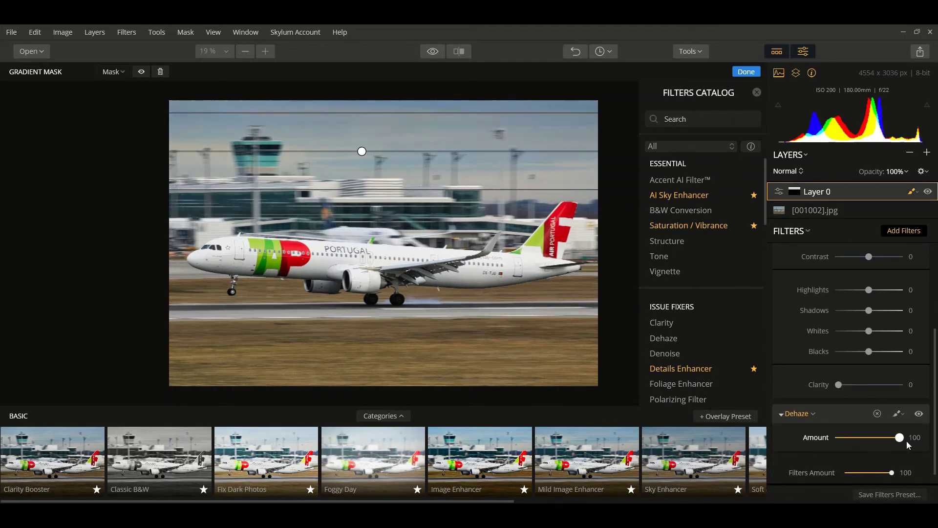
mouse_move(863, 438)
mouse_down()
mouse_move(833, 441)
mouse_move(900, 438)
mouse_move(814, 447)
mouse_move(869, 438)
mouse_up()
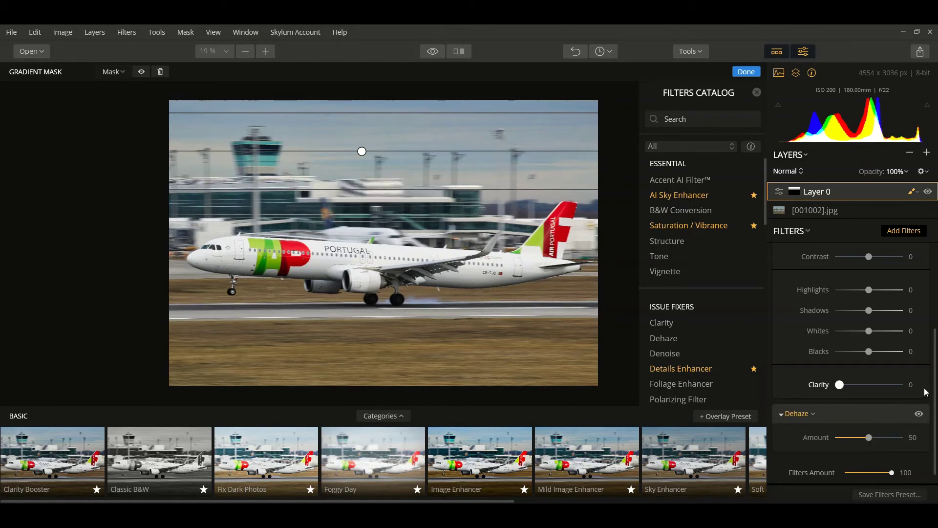
Step: Set the sky gradient's Develop blacks to -37, shadows to -42 and exposure to -1.47
drag(935, 383, 936, 331)
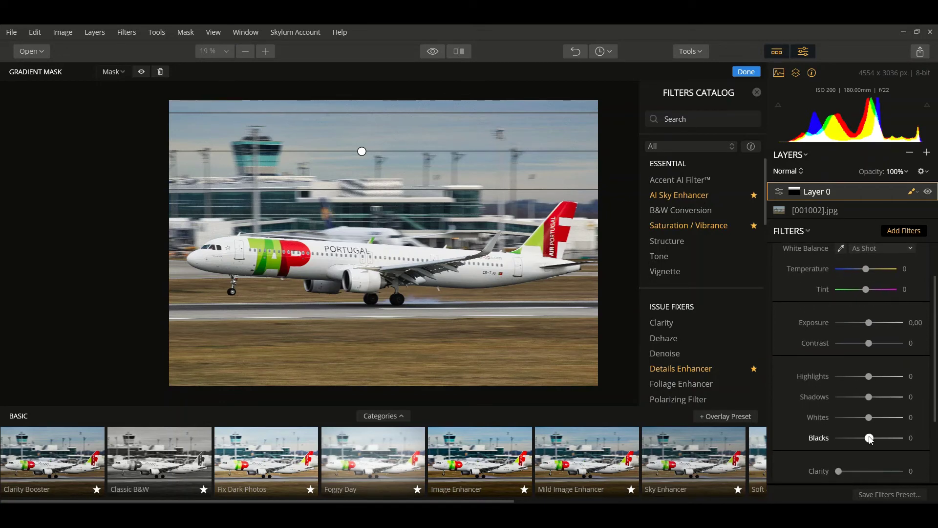
drag(870, 438, 859, 438)
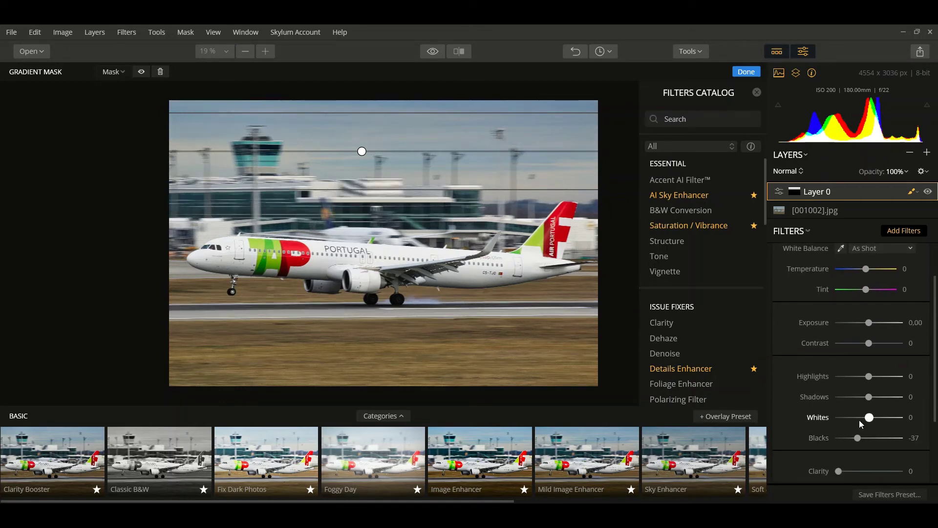
drag(868, 396, 857, 399)
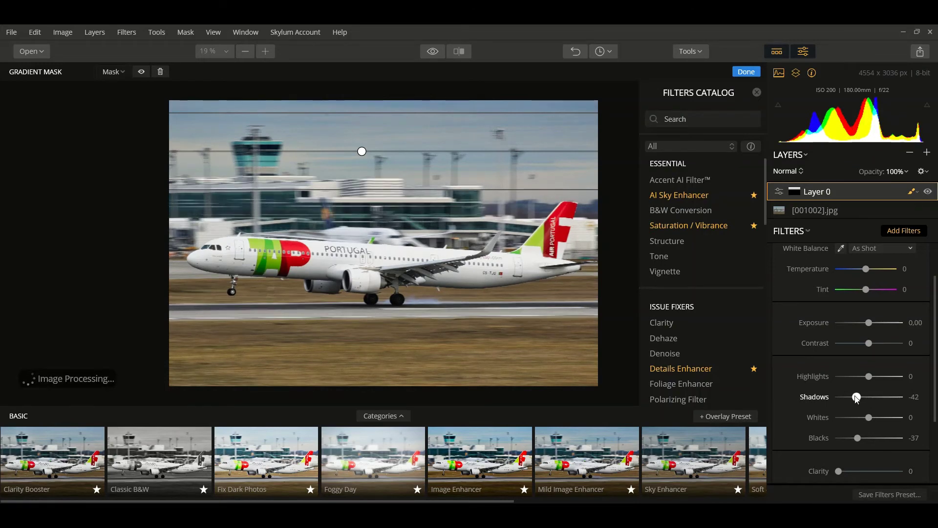
drag(869, 323, 861, 323)
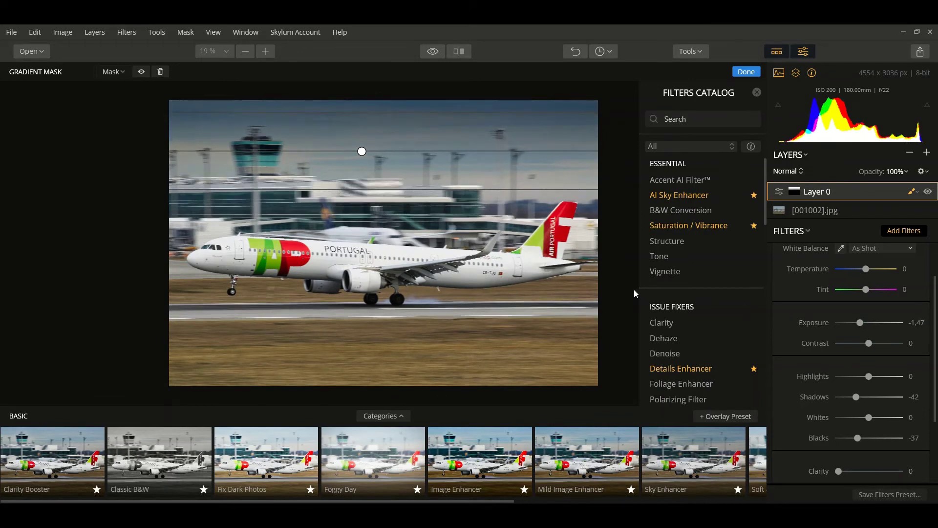
Step: Move the sky gradient upward and narrow it, and add a Saturation / Vibrance filter with saturation -31
drag(362, 151, 364, 144)
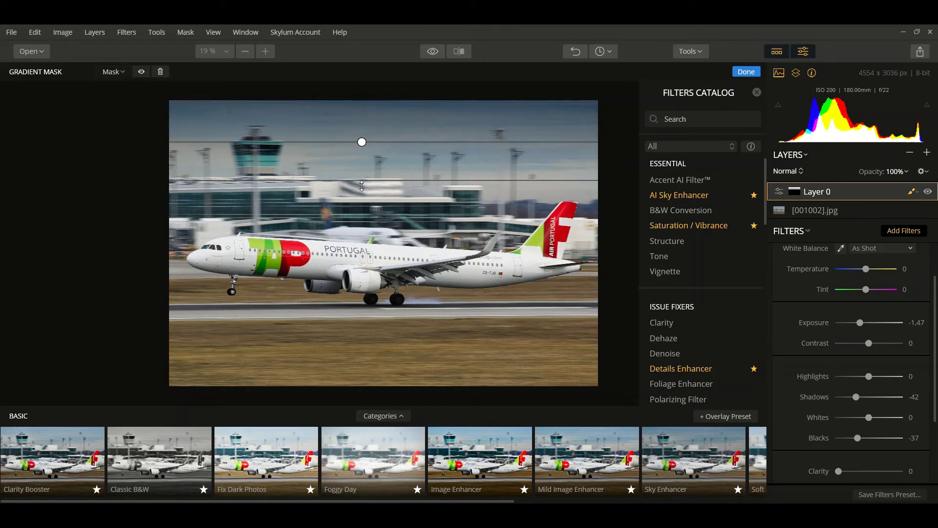
drag(360, 181, 362, 175)
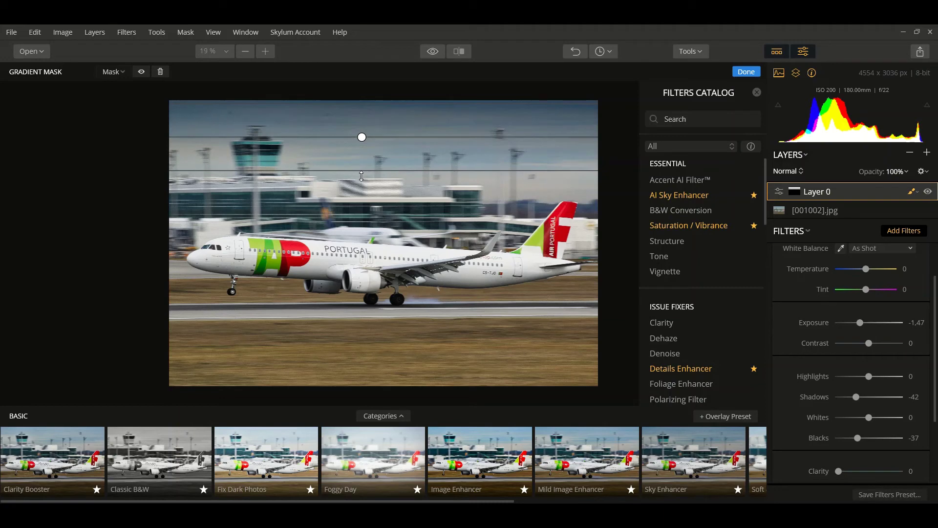
click(691, 230)
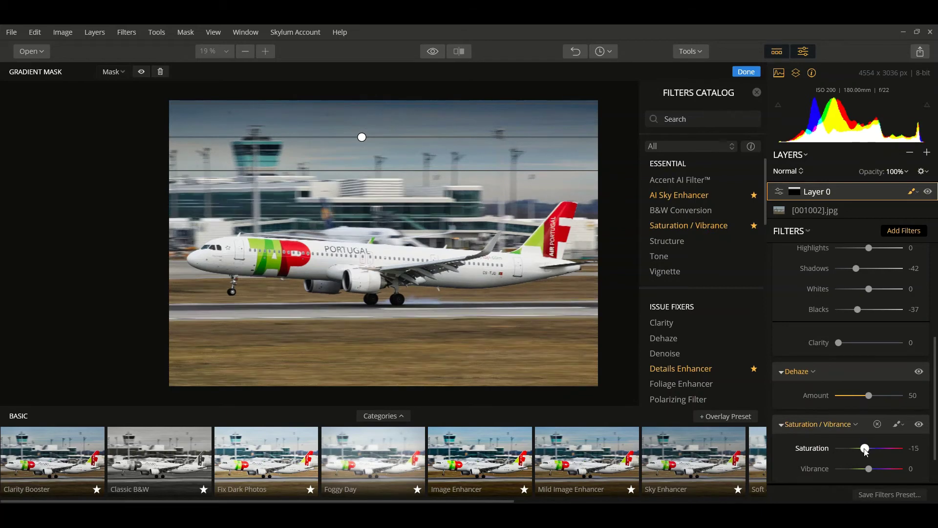
drag(870, 450, 860, 453)
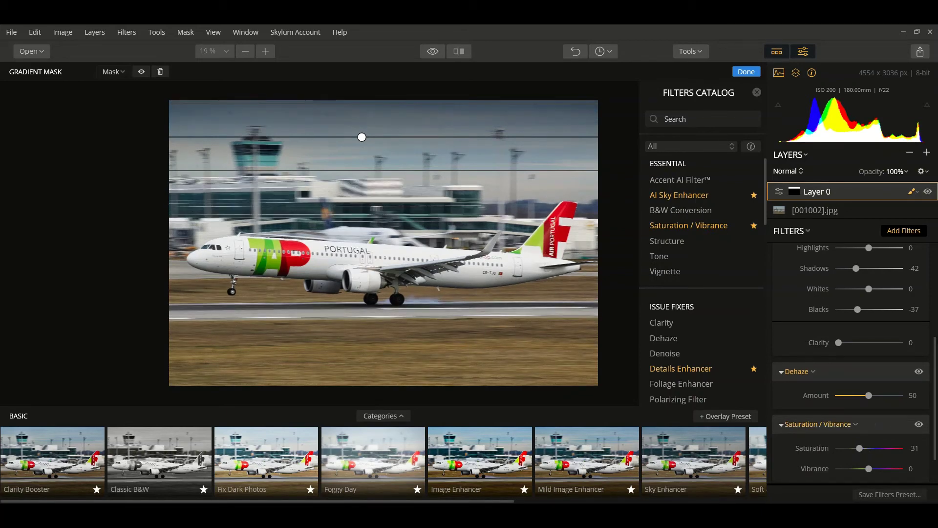
Step: Set the sky layer's shadows to -64, highlights to -39 and exposure to -1.79, and extend its gradient slightly downward before closing the mask
scroll(869, 333, up, 2)
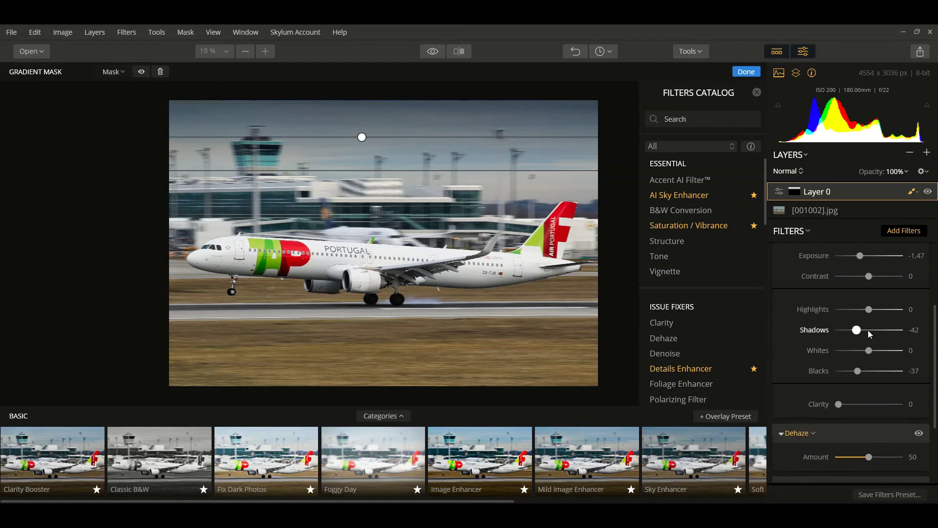
drag(858, 331, 857, 311)
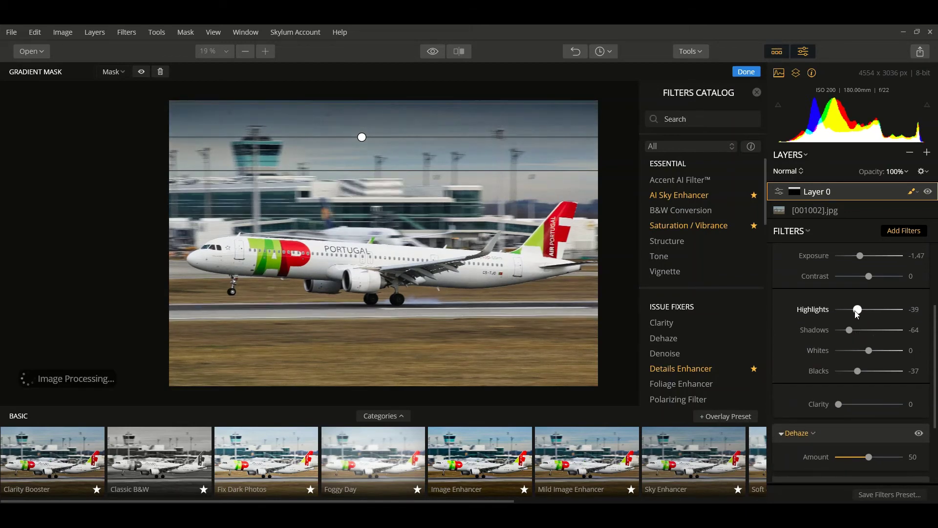
drag(863, 257, 858, 257)
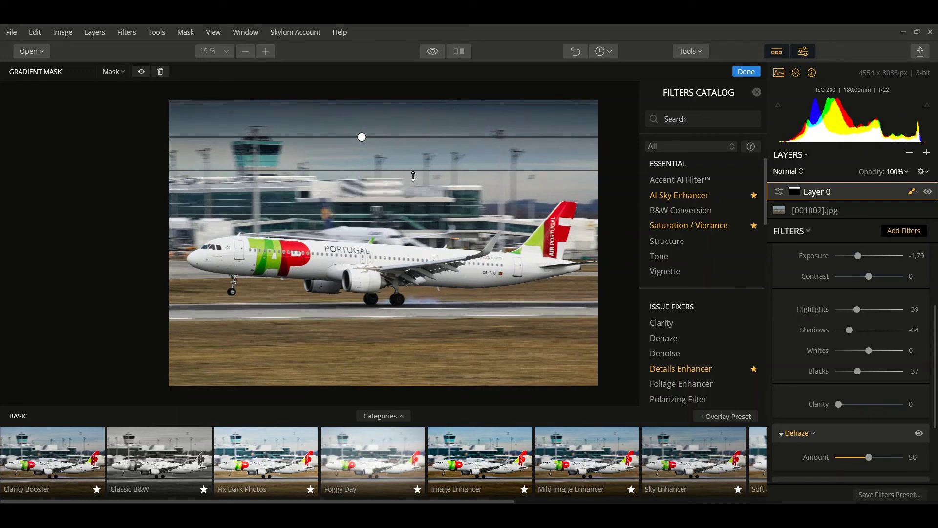
drag(412, 176, 415, 182)
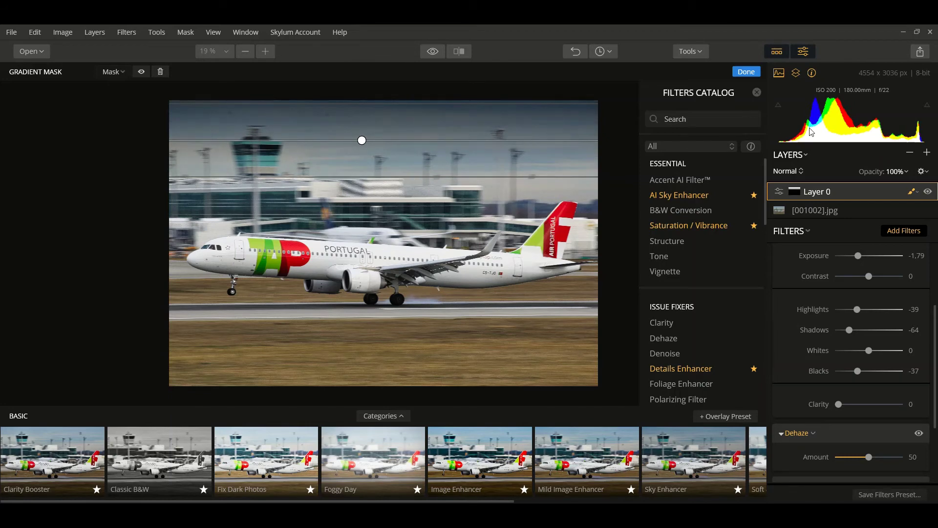
click(912, 192)
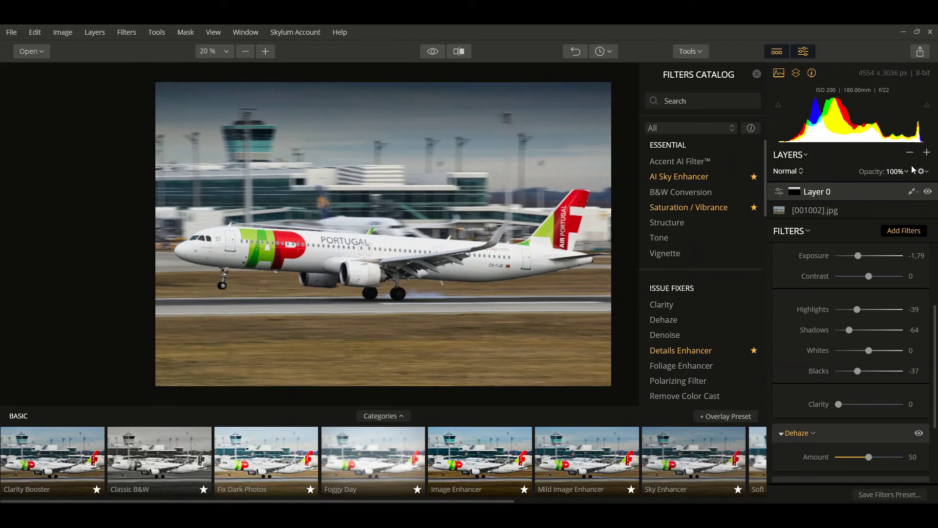
Step: Add a new adjustment layer with a gradient mask rising from the grass to the runway, and give it a Develop filter
key(ctrl+shift+n)
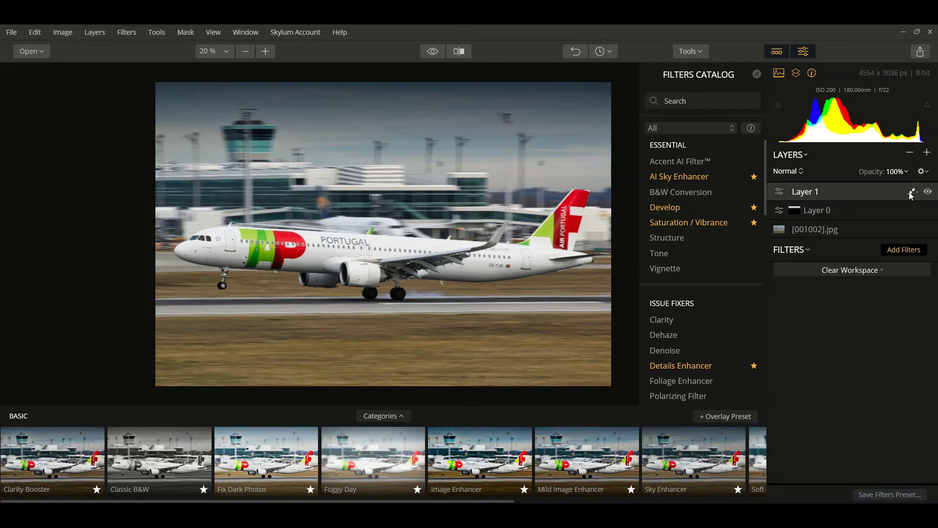
key(g)
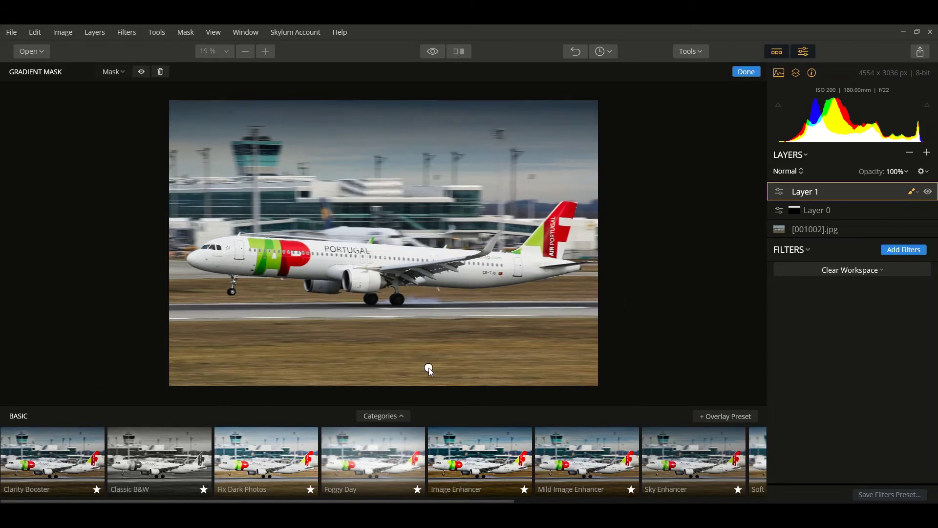
drag(429, 367, 429, 300)
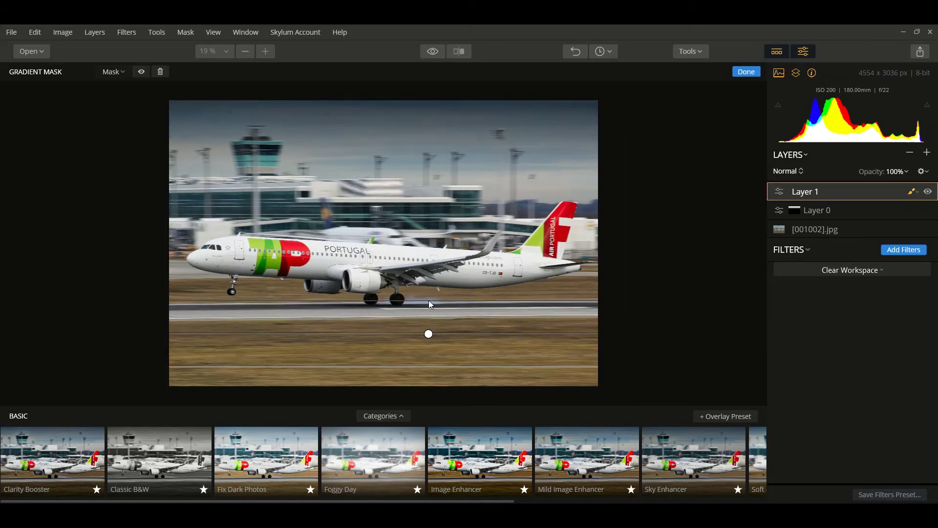
click(895, 248)
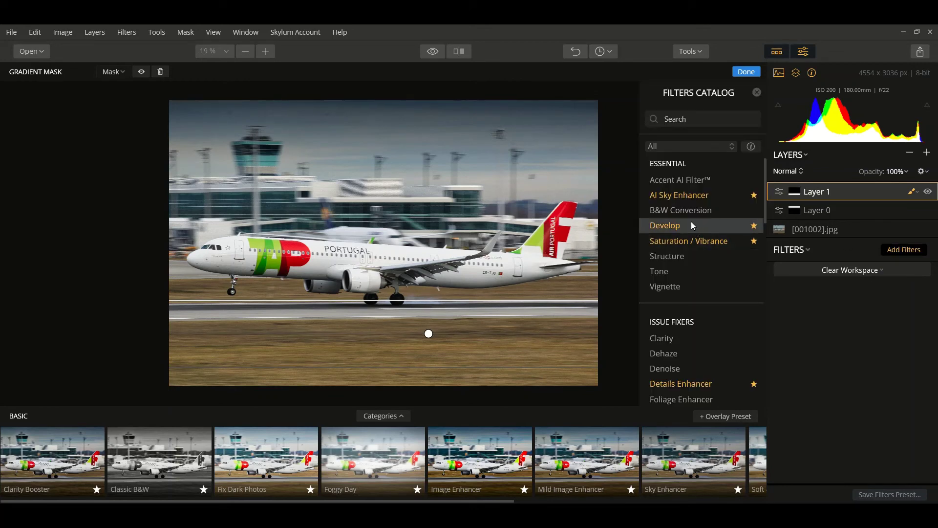
click(676, 225)
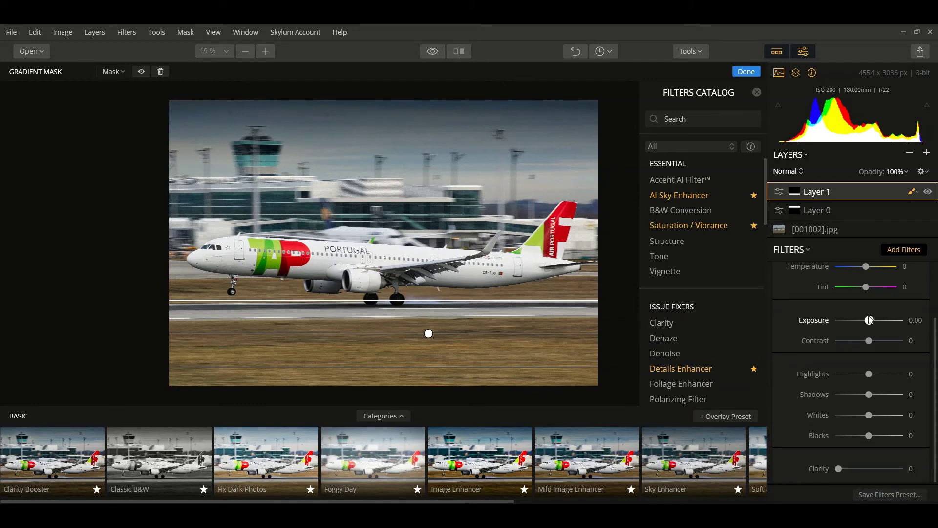
Step: Set the ground layer's exposure to -1.71 and shift its gradient down onto the foreground grass, finishing the mask
drag(869, 321, 862, 321)
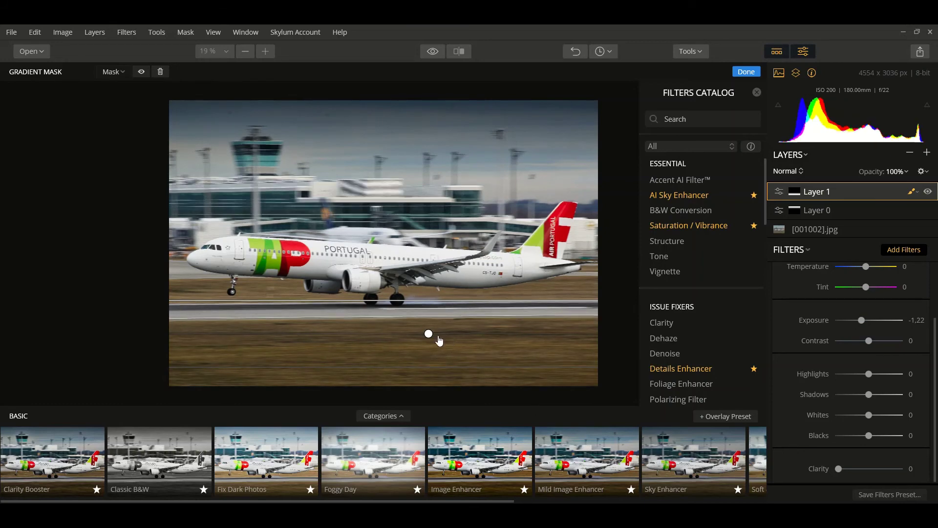
drag(429, 334, 434, 359)
drag(432, 327, 436, 345)
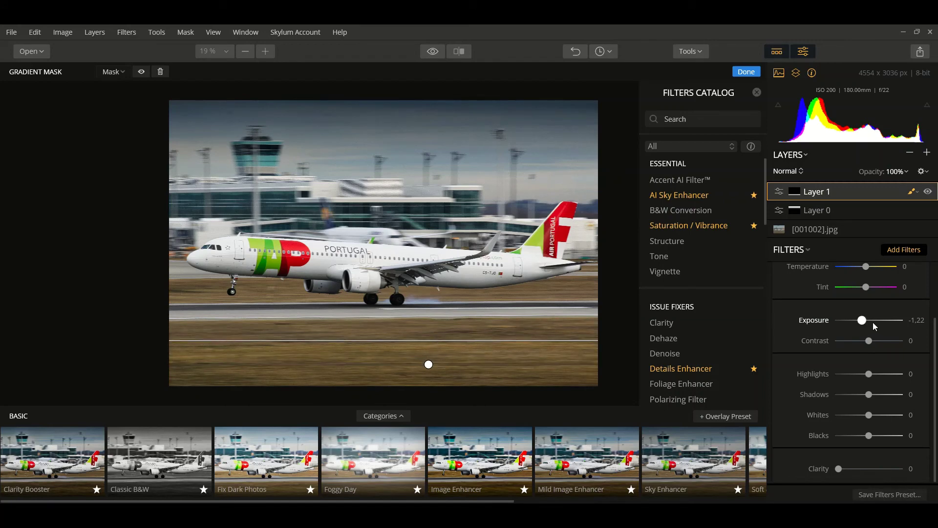
drag(863, 323, 860, 324)
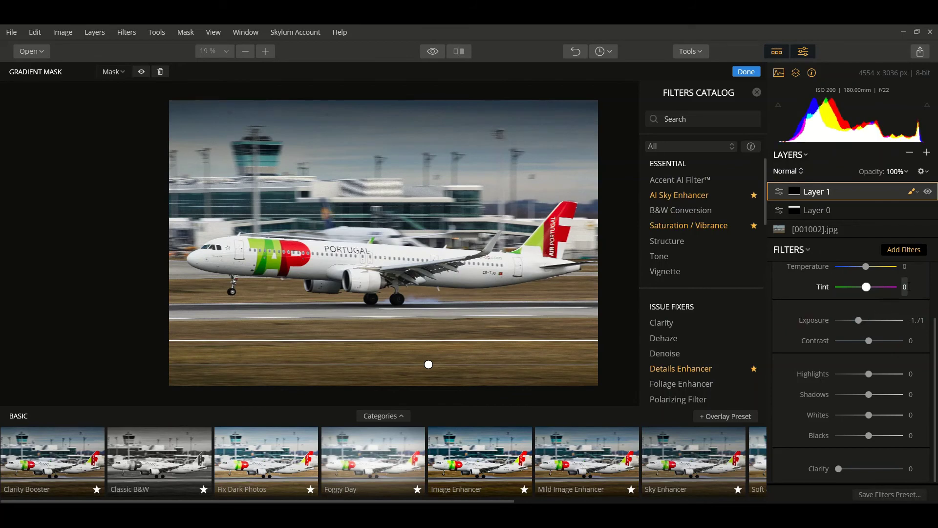
click(912, 193)
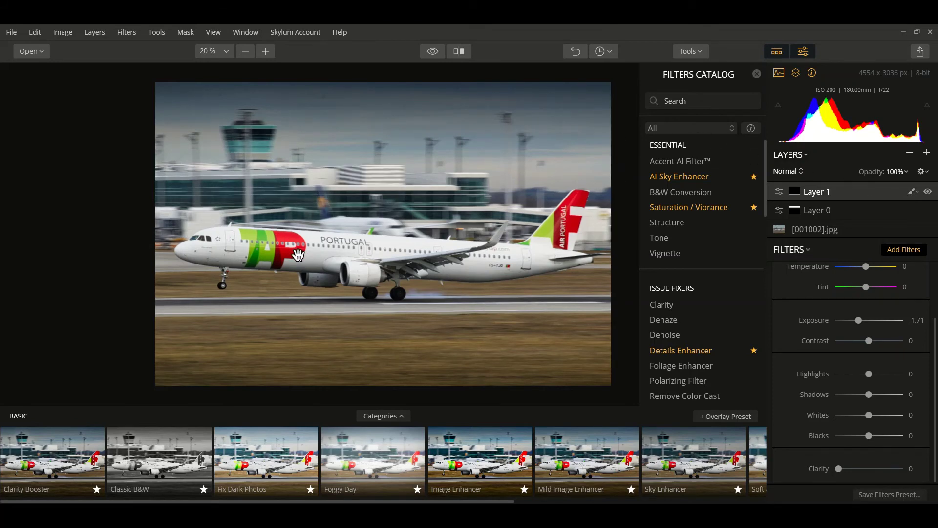
Step: Compare the original and edited photo in the split before/after view, sweeping the divider towards the airplane's nose
click(460, 52)
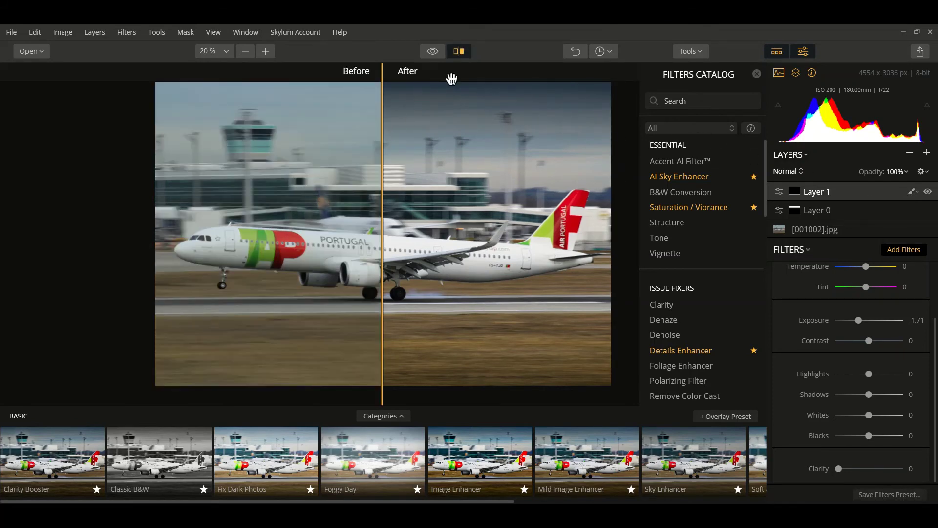
drag(387, 151, 213, 218)
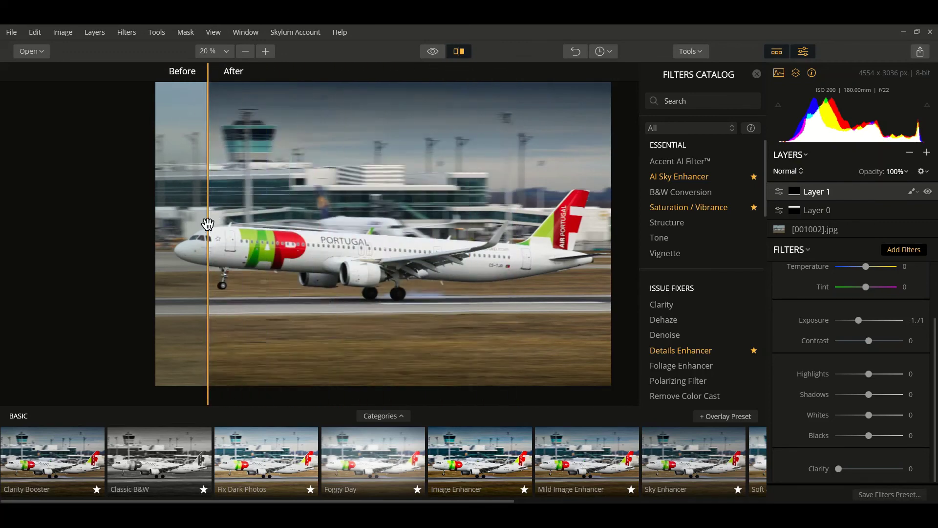
Step: Close the before/after comparison and add a Sharpening filter to the ground layer, viewing the airplane's nose at 100 %
click(461, 51)
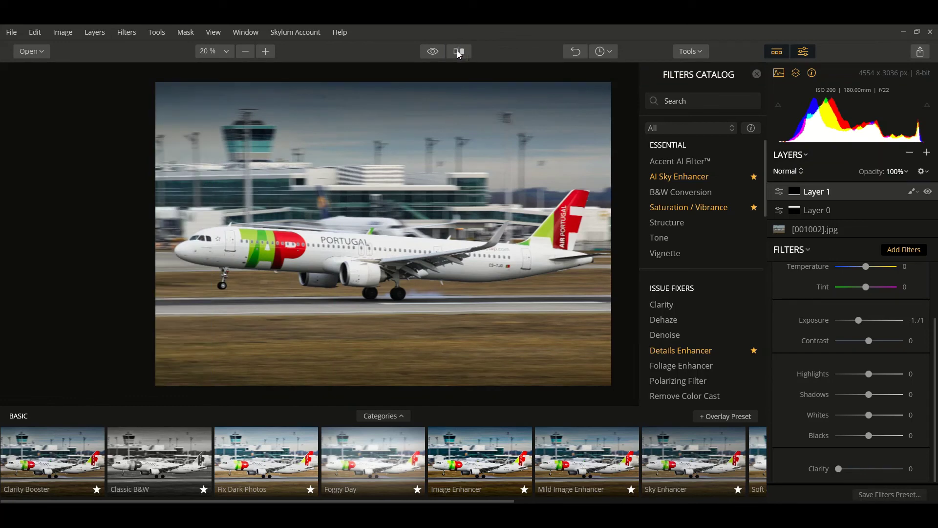
click(213, 253)
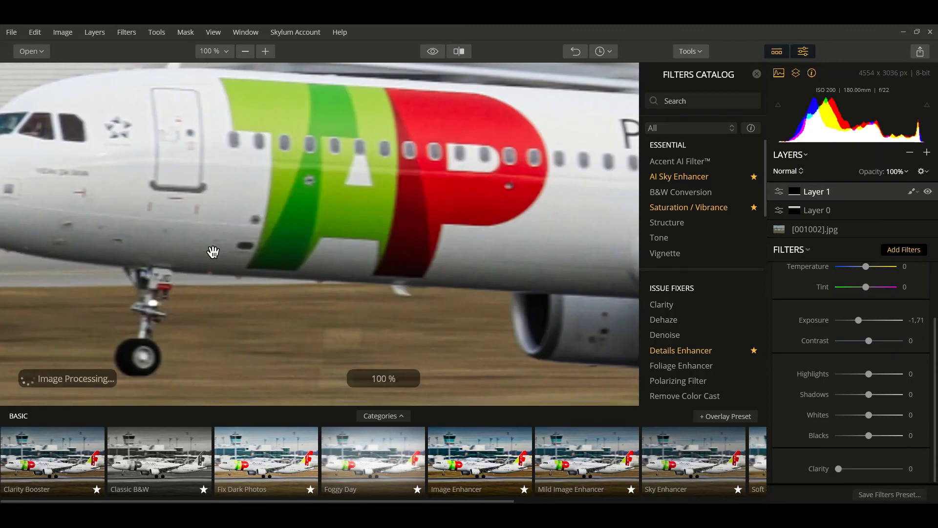
drag(213, 252, 433, 328)
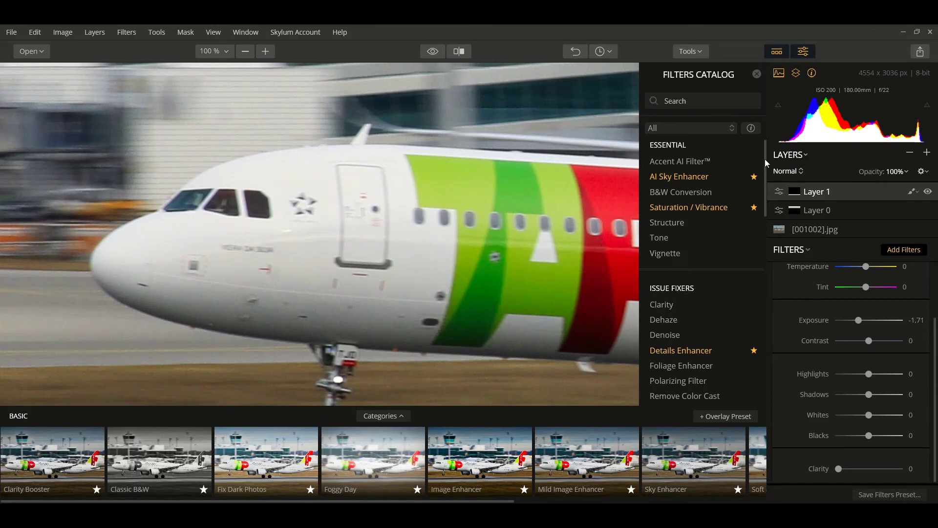
drag(765, 163, 770, 200)
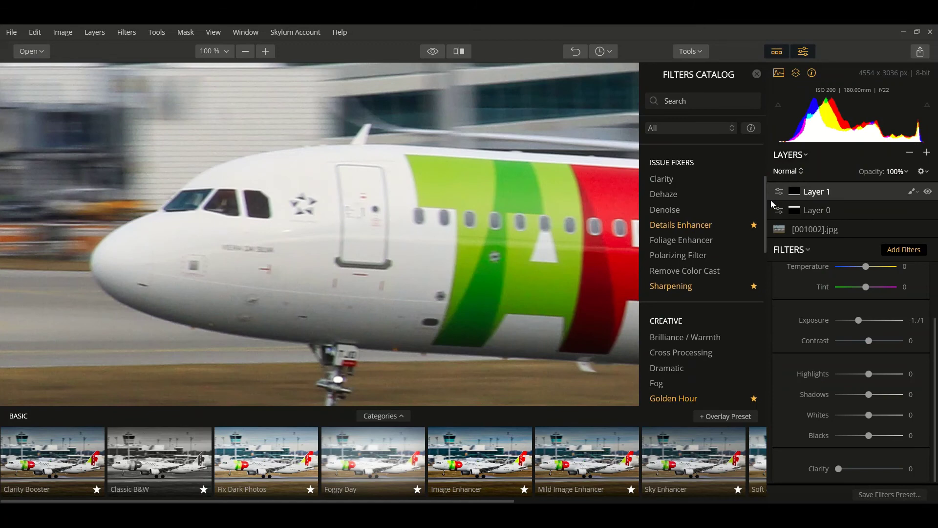
click(681, 286)
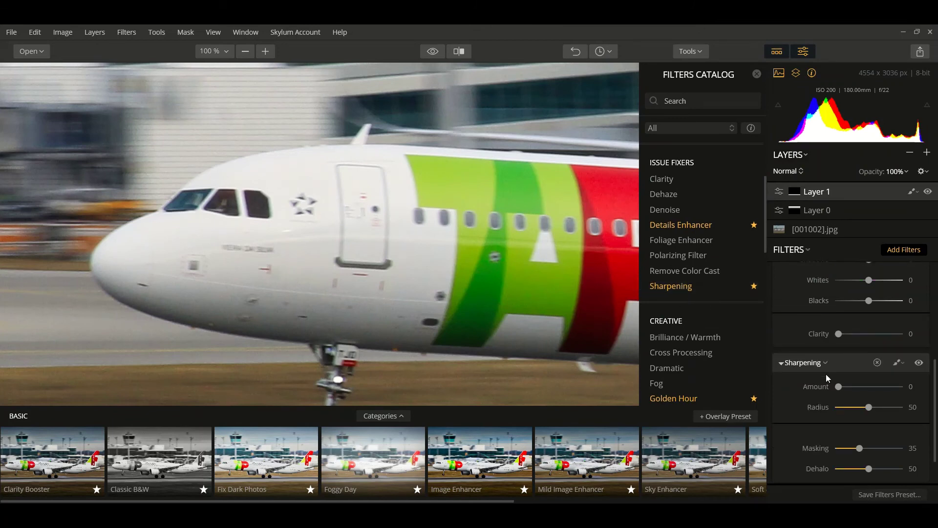
Step: Add a Sharpening filter to the base photo layer [001002].jpg and set its amount to 53
click(874, 228)
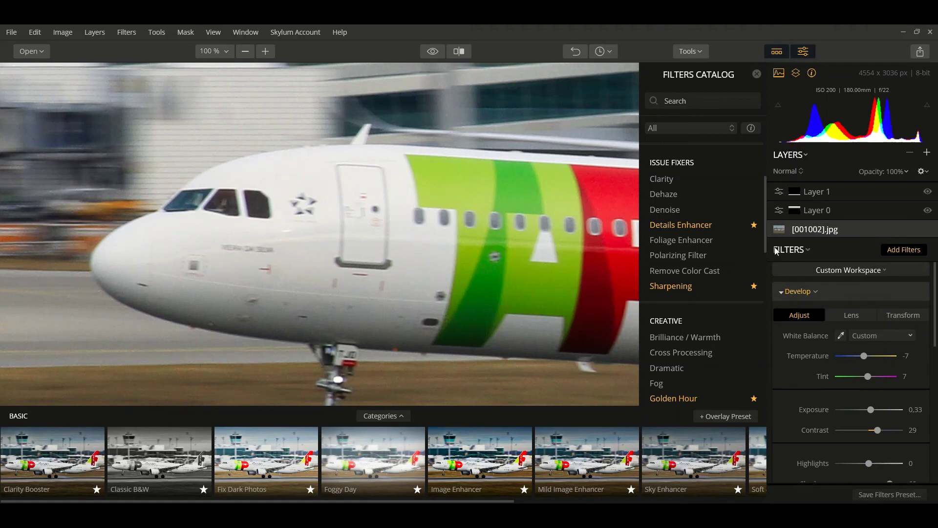
click(729, 287)
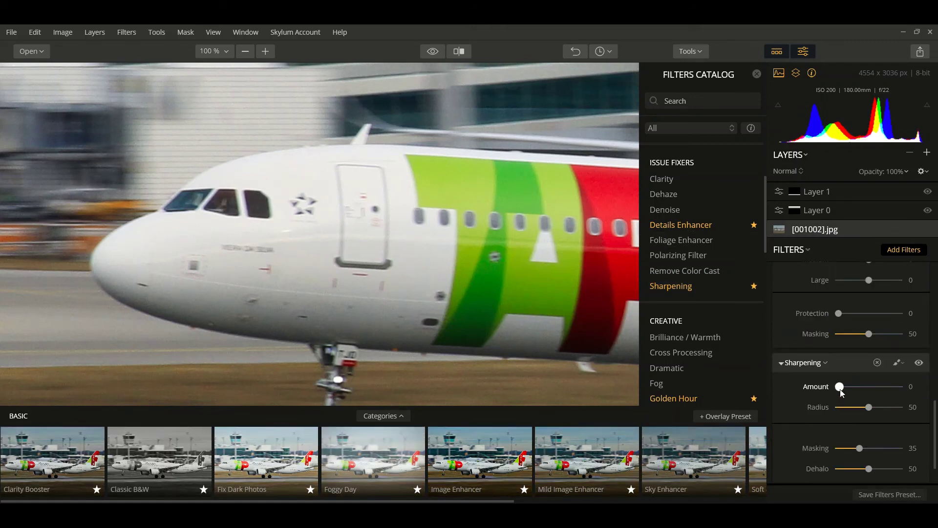
drag(840, 392, 874, 394)
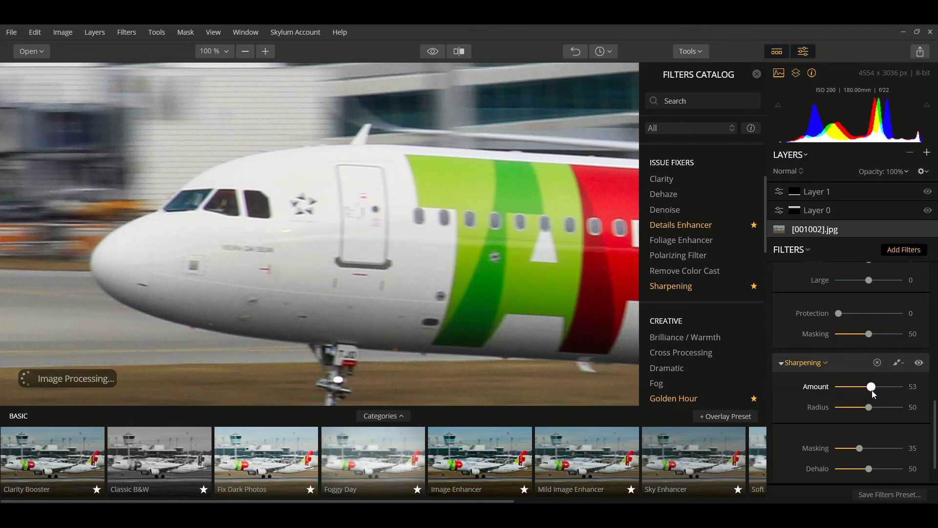
double_click(294, 224)
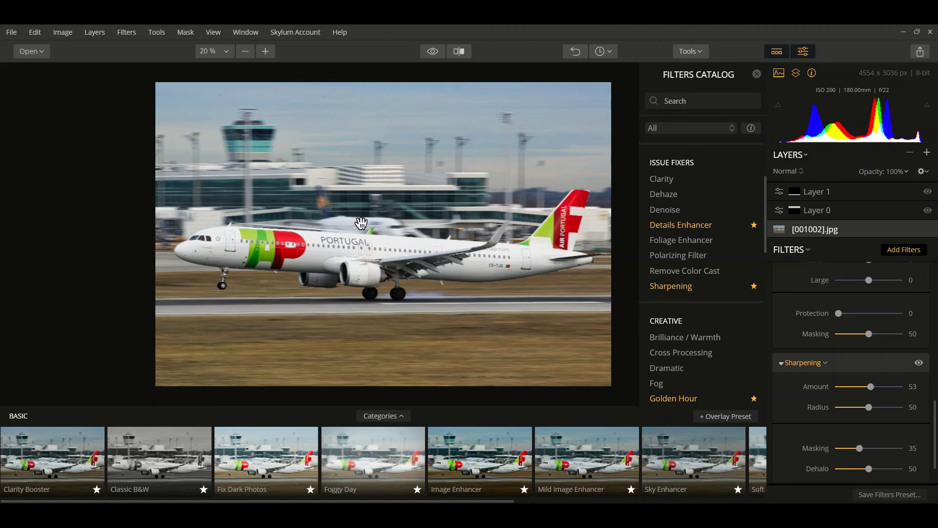
Step: Refine the base photo's sharpening to amount 61 and radius 26, checking the rear fuselage at 100 % before returning to the full image
click(511, 252)
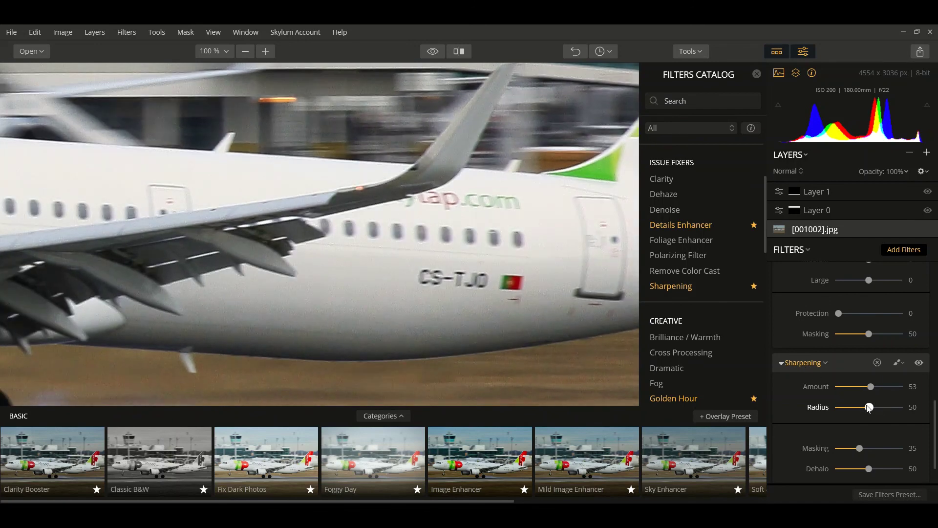
mouse_move(869, 407)
mouse_down()
mouse_move(857, 409)
mouse_move(879, 386)
mouse_move(855, 408)
mouse_up()
key(ctrl+0)
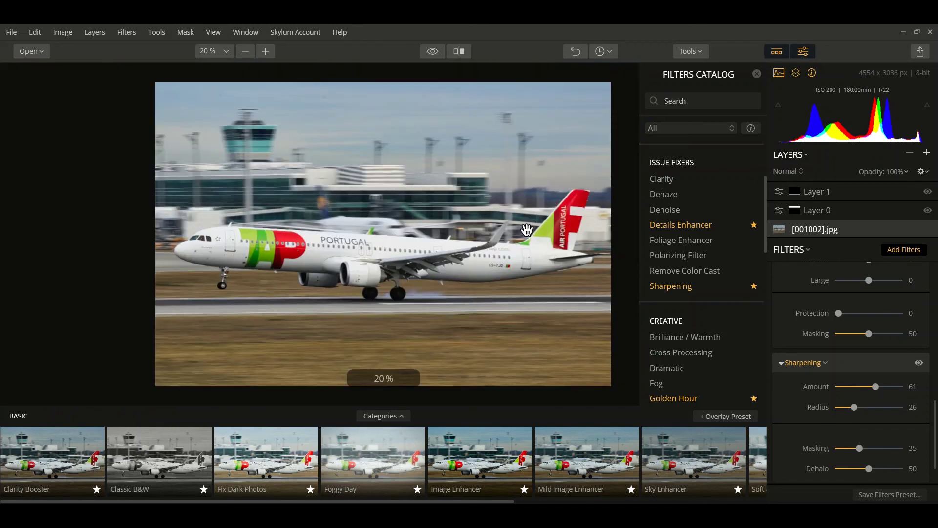